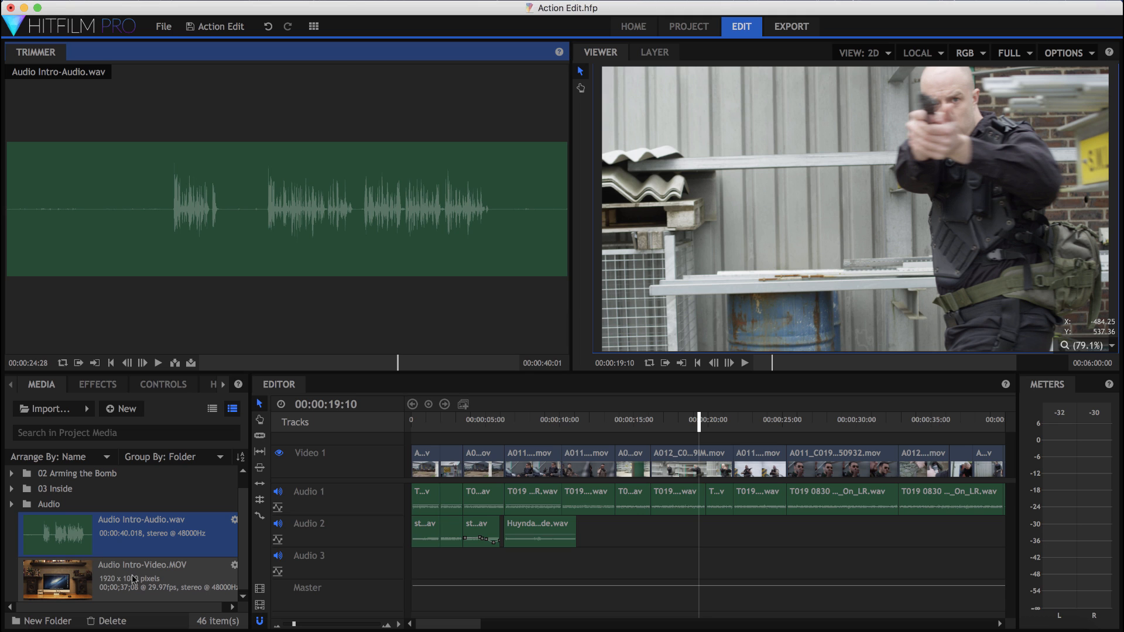
# - Preview Audio Intro-Video.MOV and Audio Intro-Audio.wav in the Trimmer
pyautogui.click(134, 580)
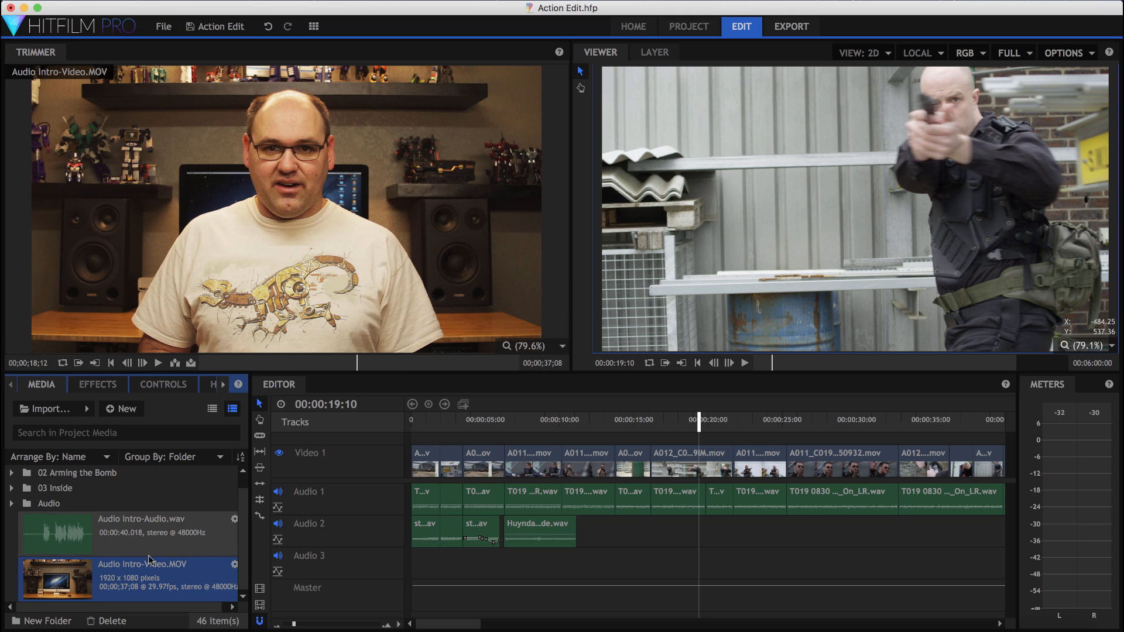
pyautogui.click(140, 538)
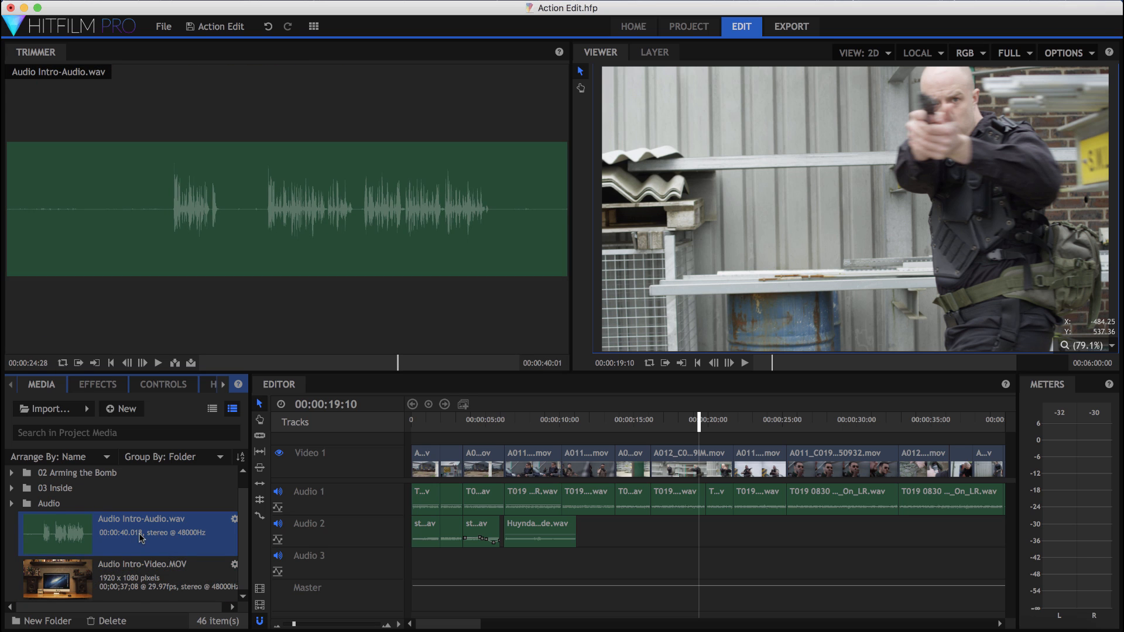
pyautogui.click(131, 582)
pyautogui.click(317, 364)
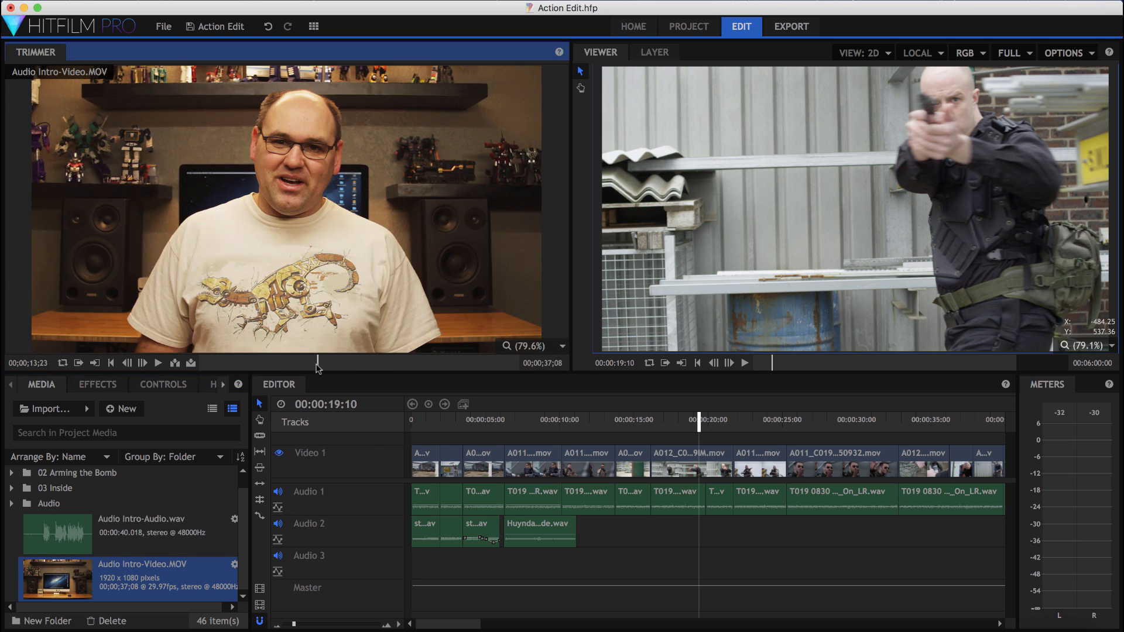
pyautogui.click(158, 363)
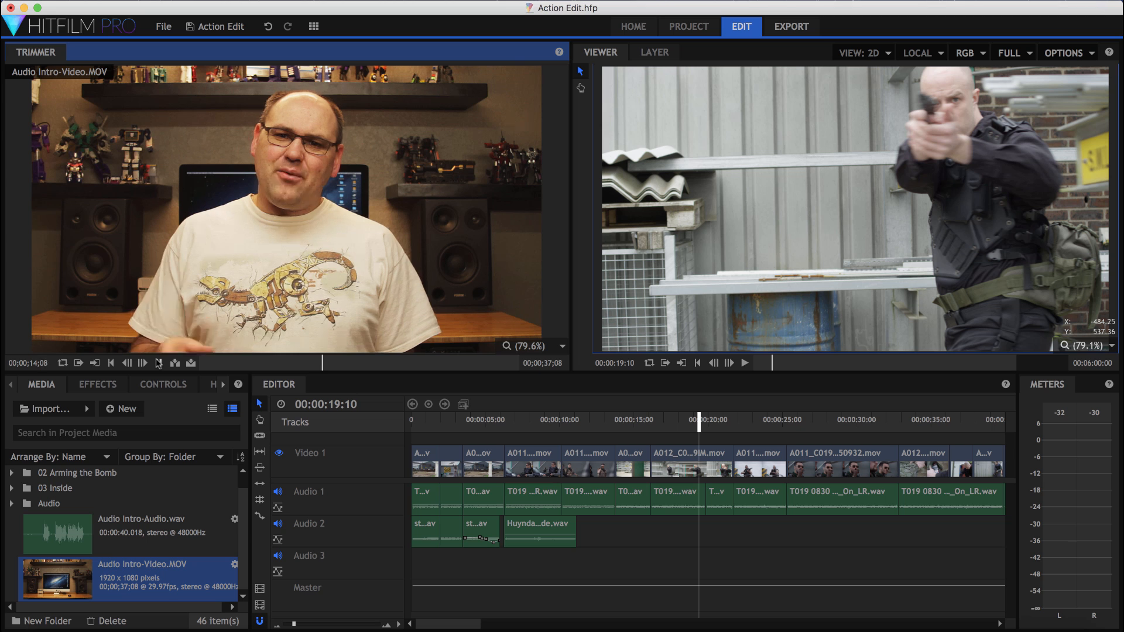
pyautogui.click(74, 531)
pyautogui.click(159, 362)
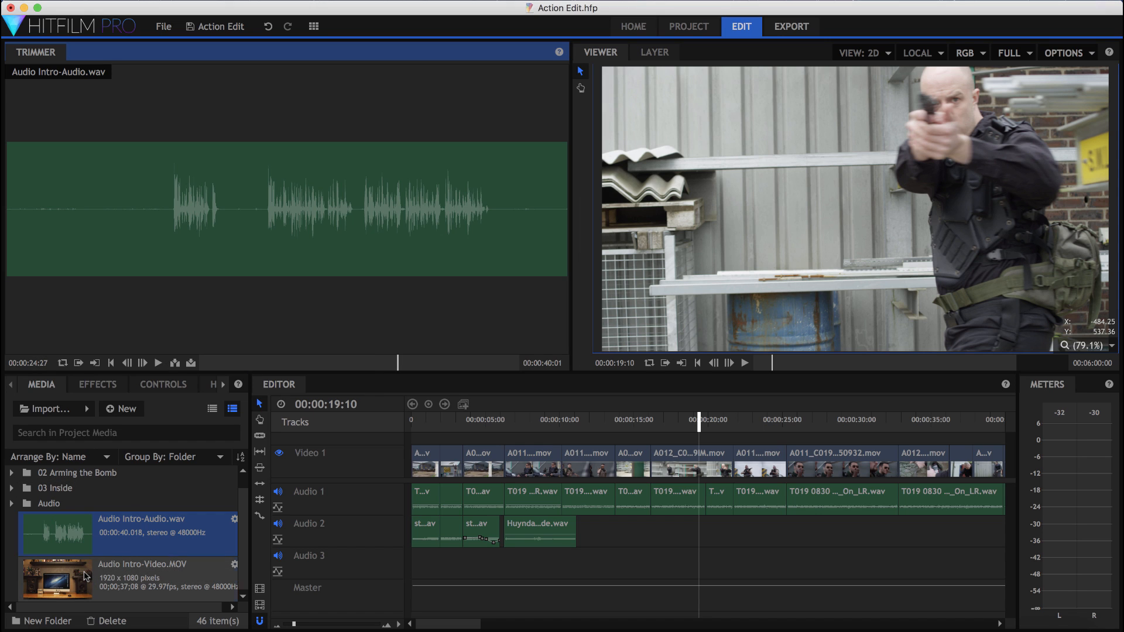
# - Merge Audio Intro-Audio.wav with Audio Intro-Video.MOV and play part of the merged clip in the Trimmer
pyautogui.rightClick(121, 545)
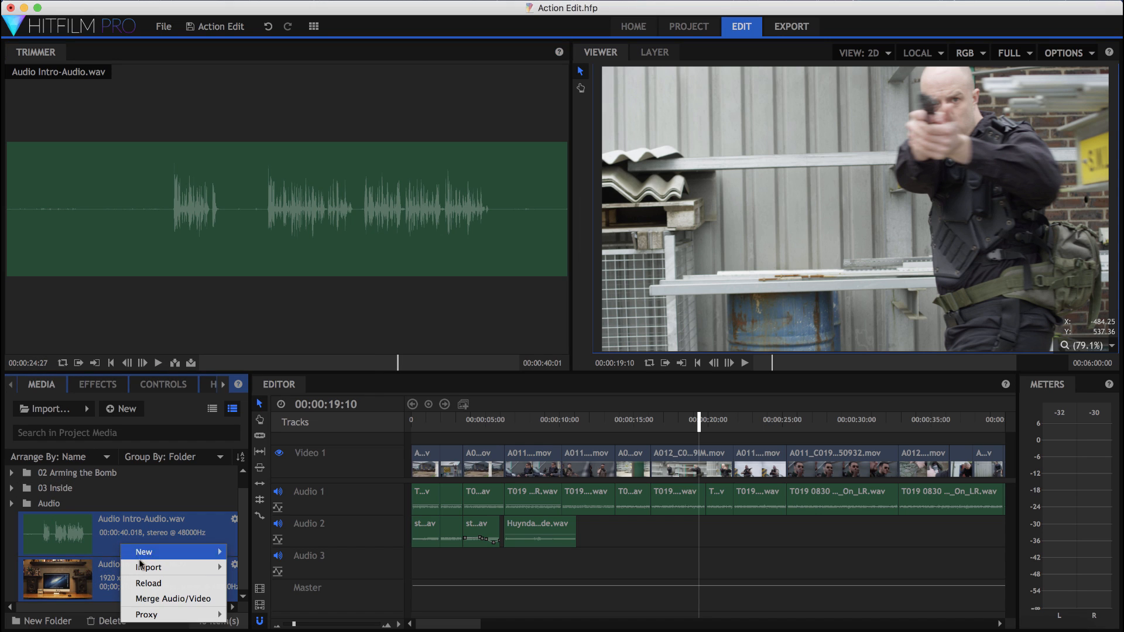
pyautogui.click(171, 599)
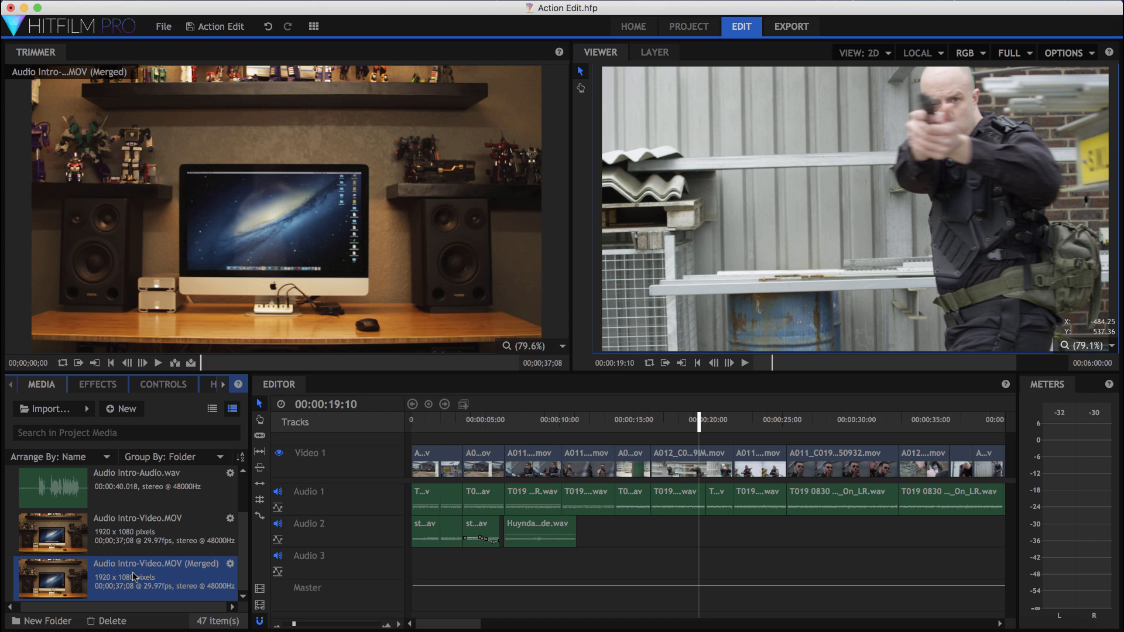
pyautogui.click(321, 364)
pyautogui.moveTo(322, 364); pyautogui.dragTo(316, 363)
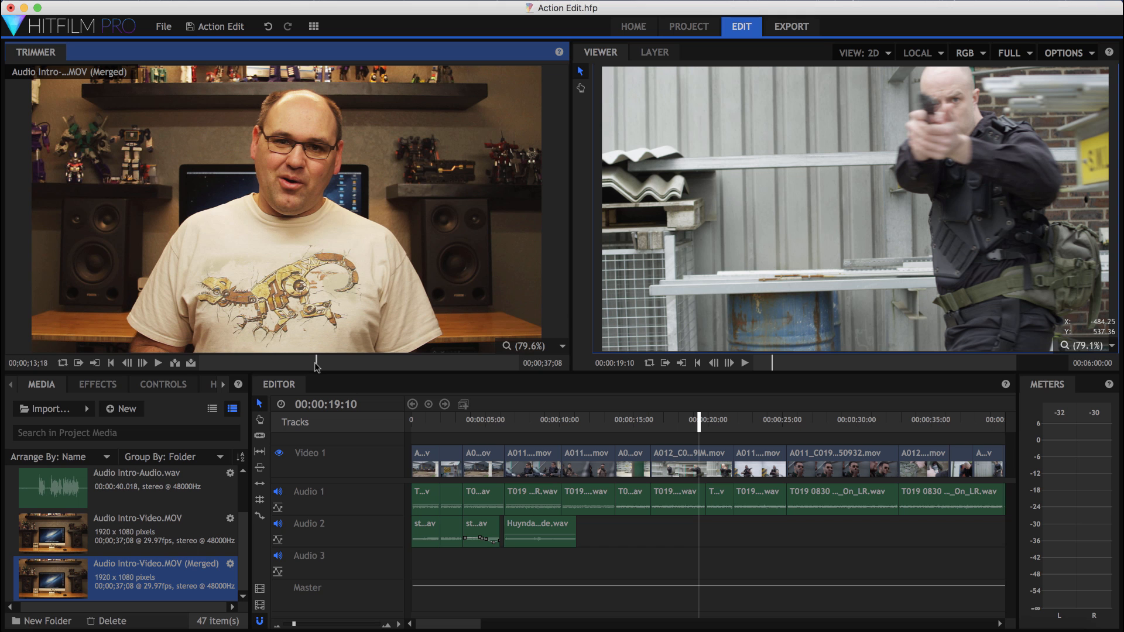
pyautogui.click(158, 363)
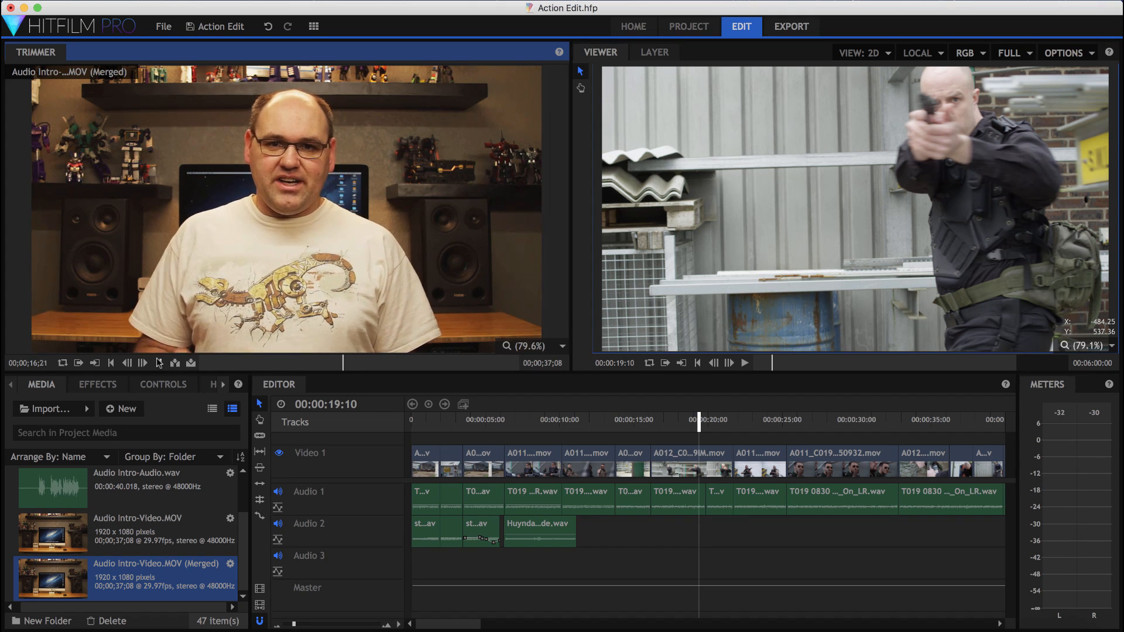
pyautogui.click(159, 363)
# - Nudge the Master track's volume line slightly in the timeline and return the playhead to the start
pyautogui.moveTo(102, 578); pyautogui.dragTo(191, 539)
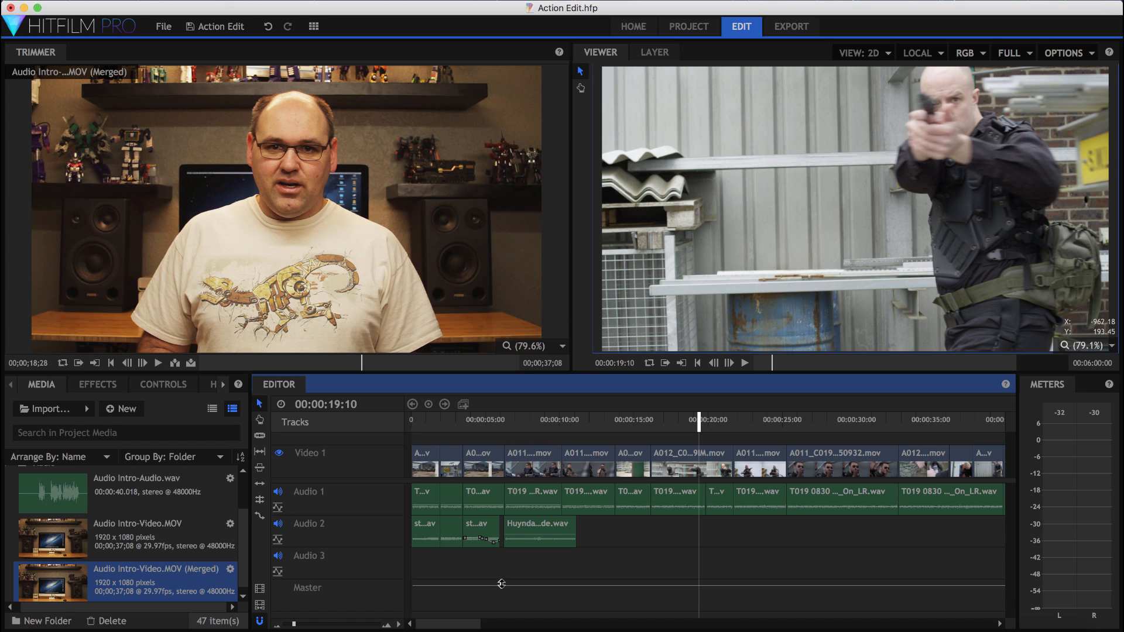
pyautogui.moveTo(502, 586)
pyautogui.mouseDown()
pyautogui.moveTo(502, 608)
pyautogui.moveTo(502, 587)
pyautogui.mouseUp()
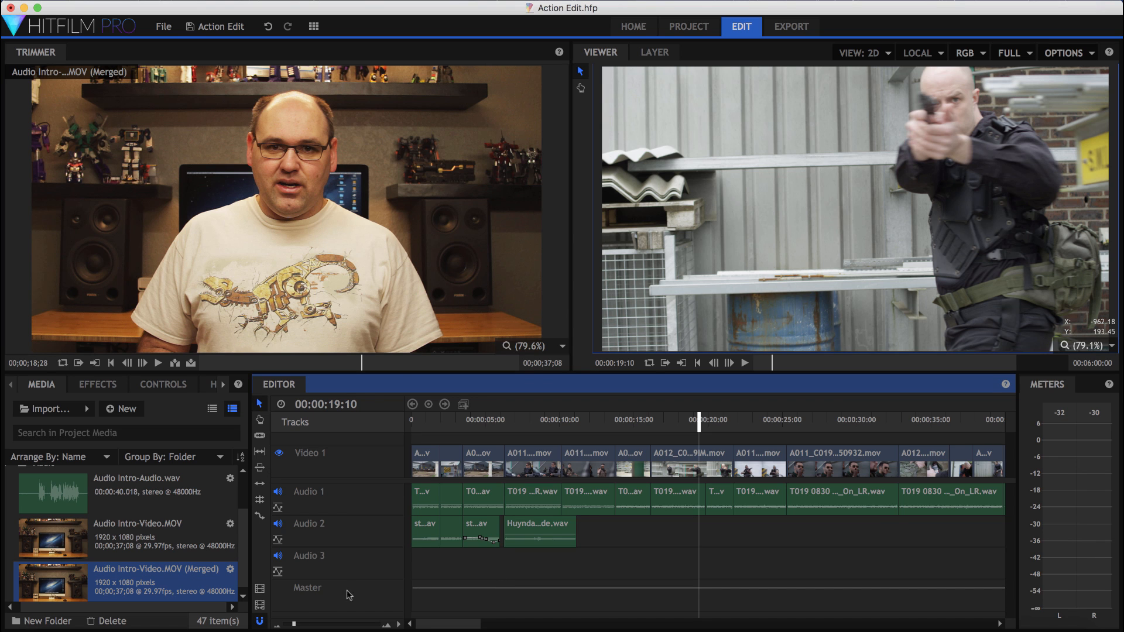
pyautogui.moveTo(294, 624); pyautogui.dragTo(290, 624)
pyautogui.moveTo(557, 420); pyautogui.dragTo(377, 426)
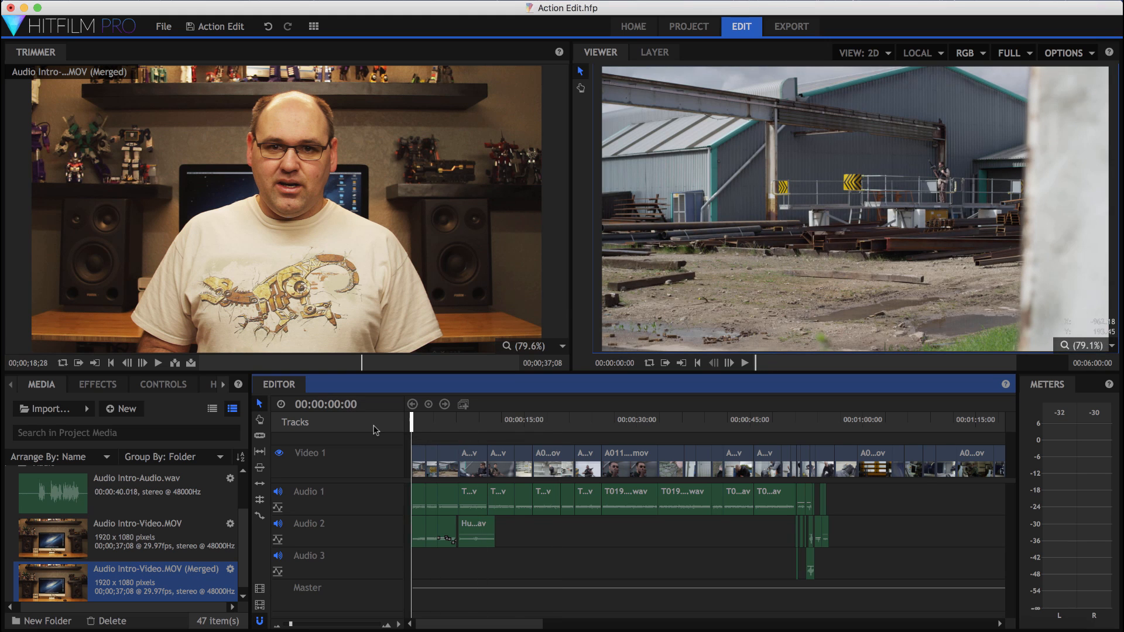
pyautogui.moveTo(291, 624); pyautogui.dragTo(292, 624)
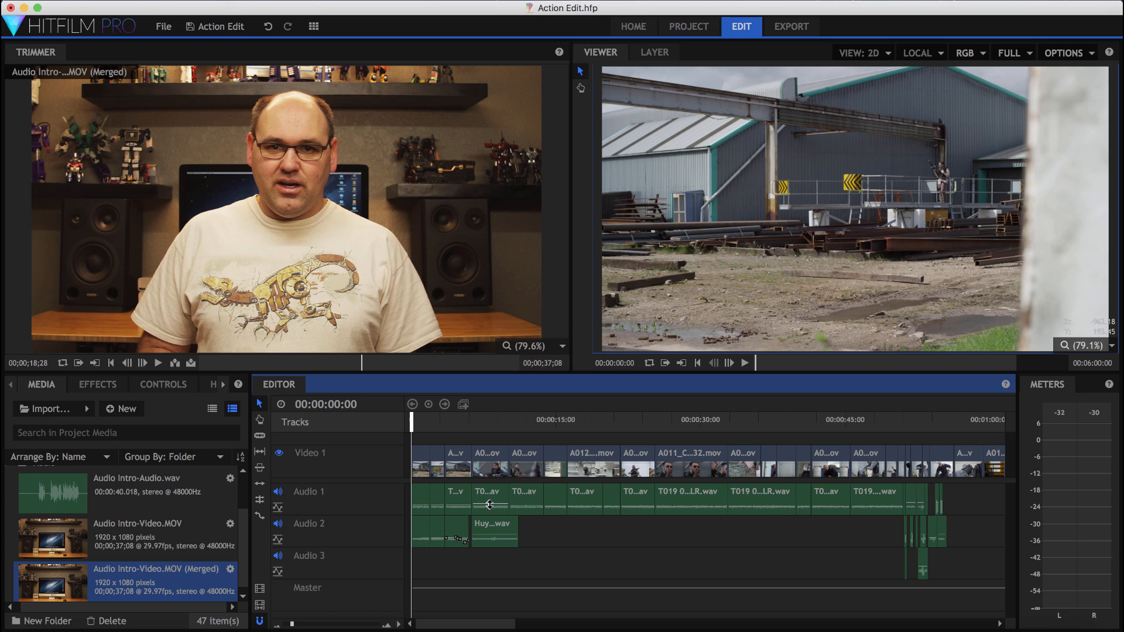
pyautogui.moveTo(525, 588)
pyautogui.mouseDown()
pyautogui.moveTo(524, 601)
pyautogui.moveTo(525, 588)
pyautogui.mouseUp()
# - Adjust the street traffic audio on Audio 2, raising a middle volume keyframe on its third clip
pyautogui.moveTo(291, 624); pyautogui.dragTo(302, 624)
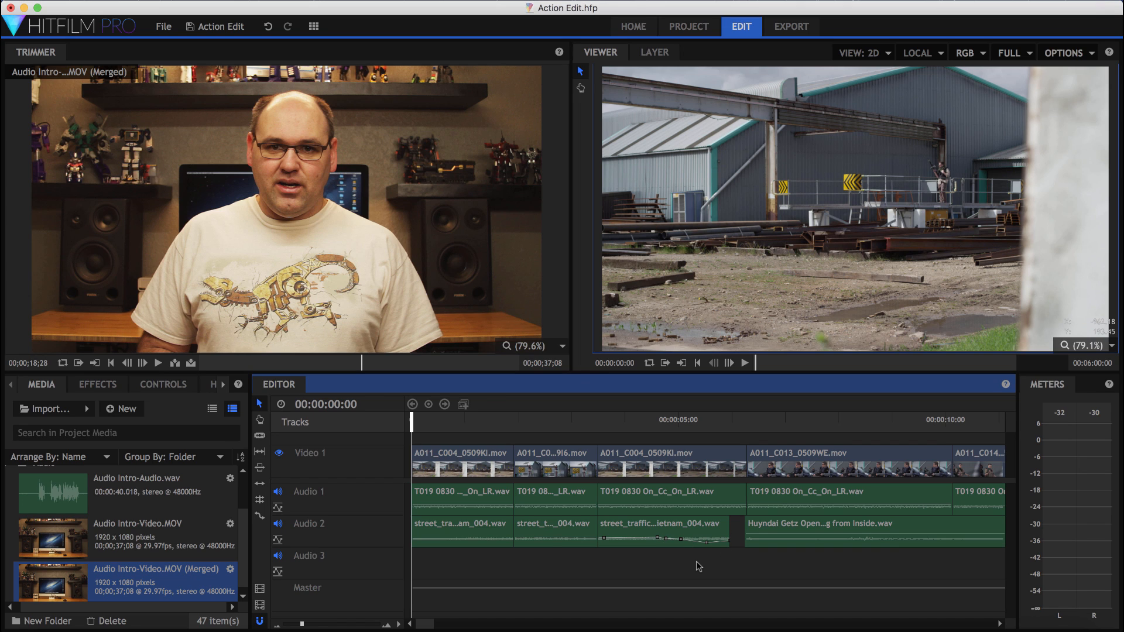
pyautogui.moveTo(548, 537); pyautogui.dragTo(548, 538)
pyautogui.moveTo(666, 539); pyautogui.dragTo(667, 530)
# - Shape a gradual volume drop on the Master line with keyframes at about 11 and 20 seconds
pyautogui.moveTo(610, 587); pyautogui.dragTo(609, 583)
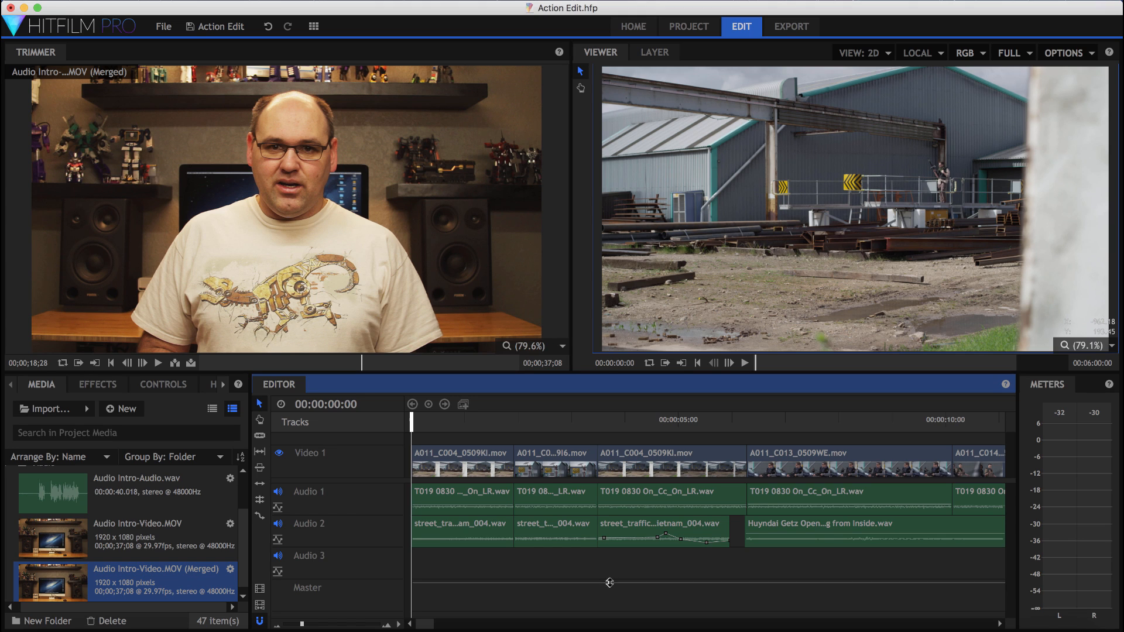
pyautogui.hscroll(5, 715, 544)
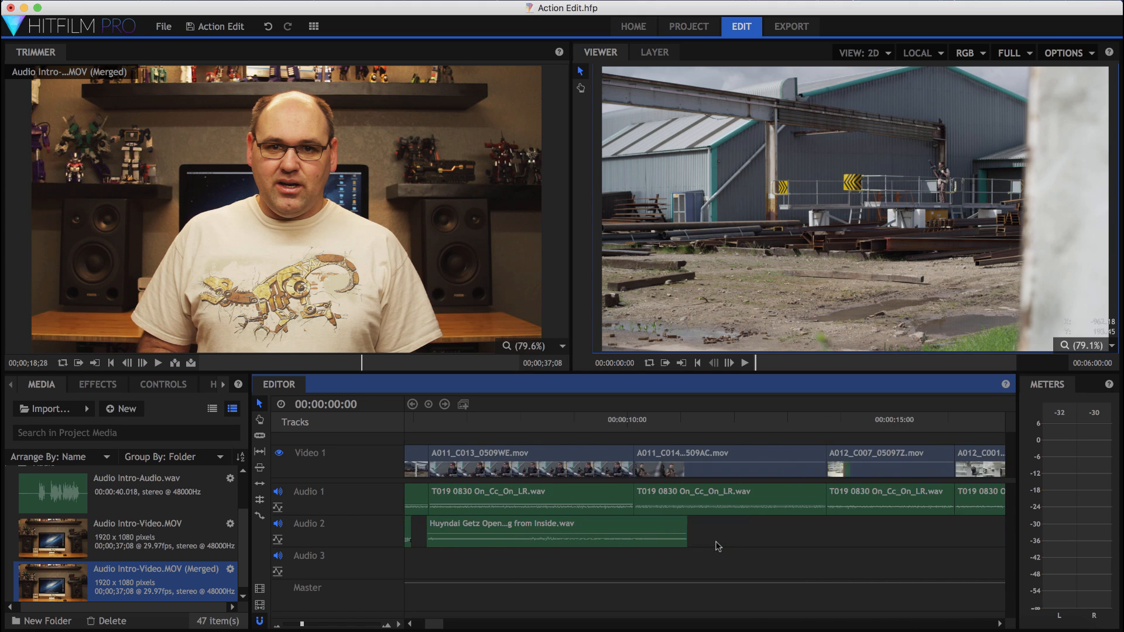
pyautogui.hscroll(1, 718, 546)
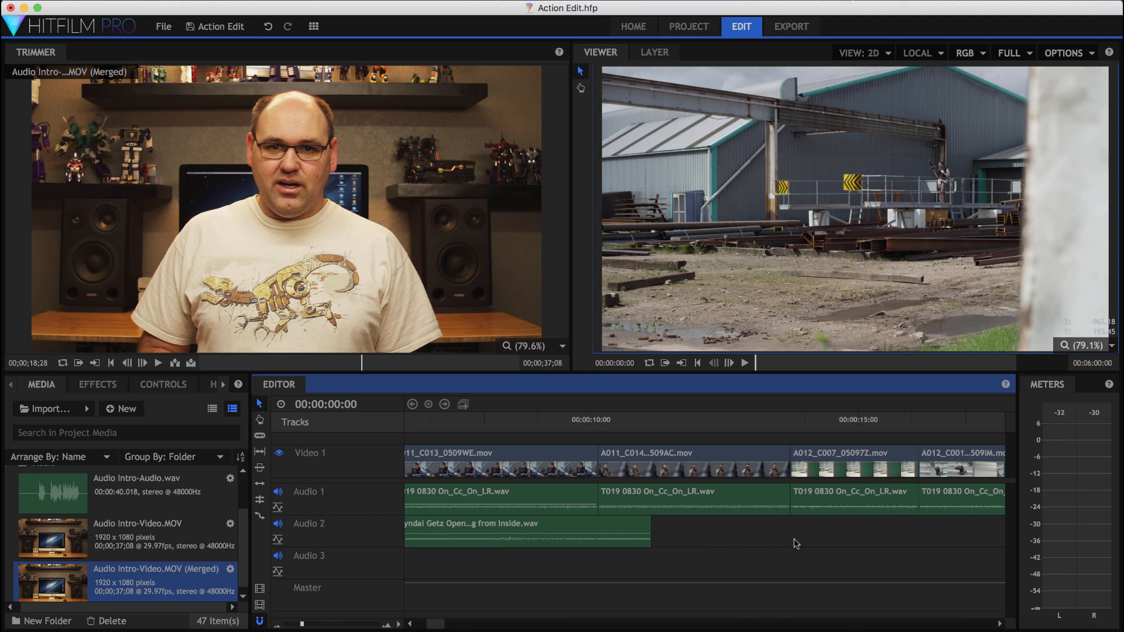
pyautogui.hscroll(4, 796, 543)
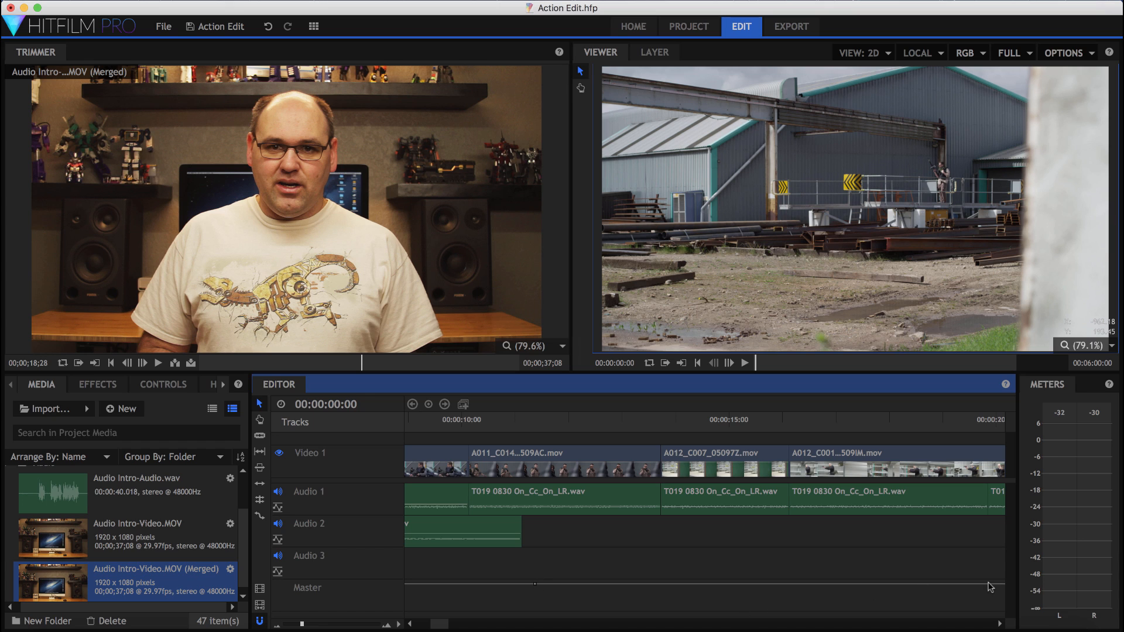
pyautogui.moveTo(990, 590); pyautogui.dragTo(985, 610)
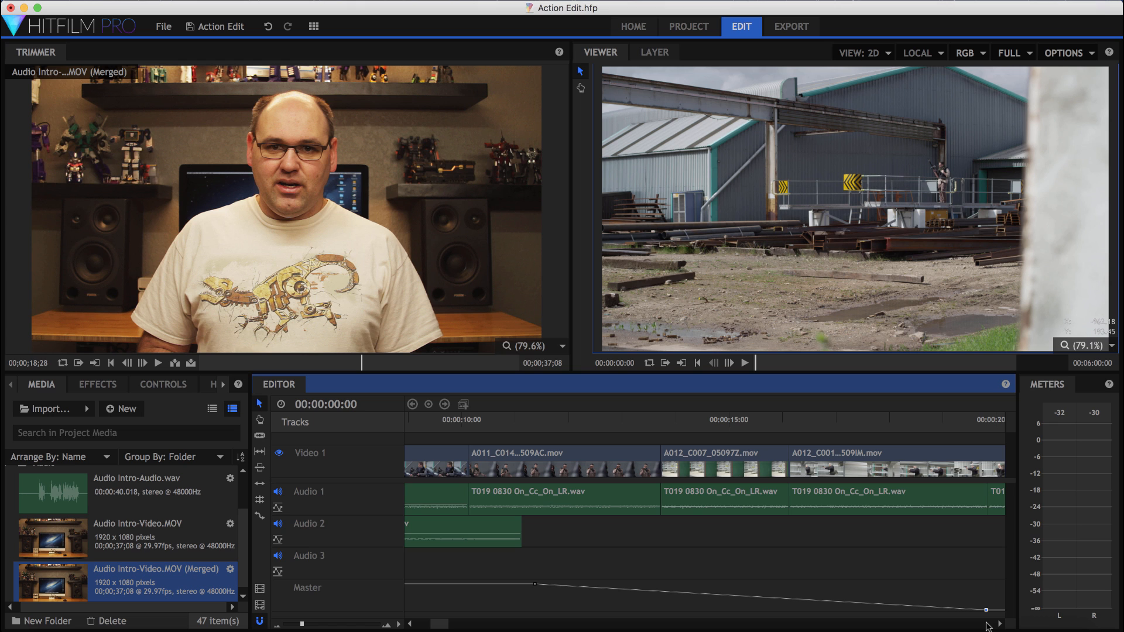
pyautogui.moveTo(439, 426); pyautogui.dragTo(574, 426)
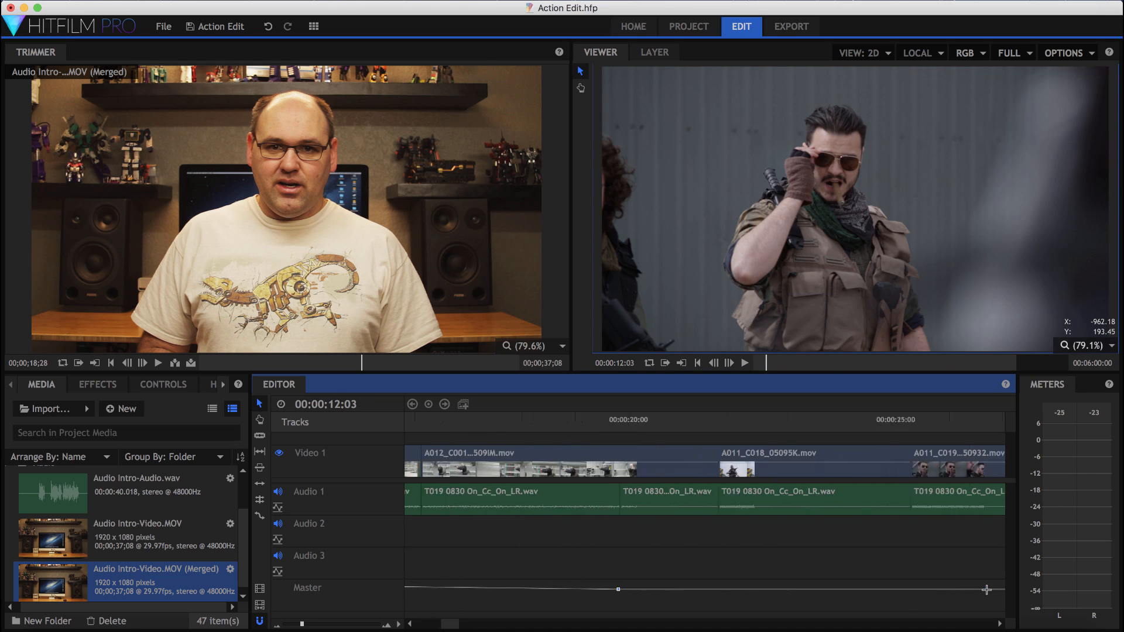
# - Play the timeline from 00:00:49:08 through the cloth and body sound effects to check the mix
pyautogui.hscroll(20, 986, 590)
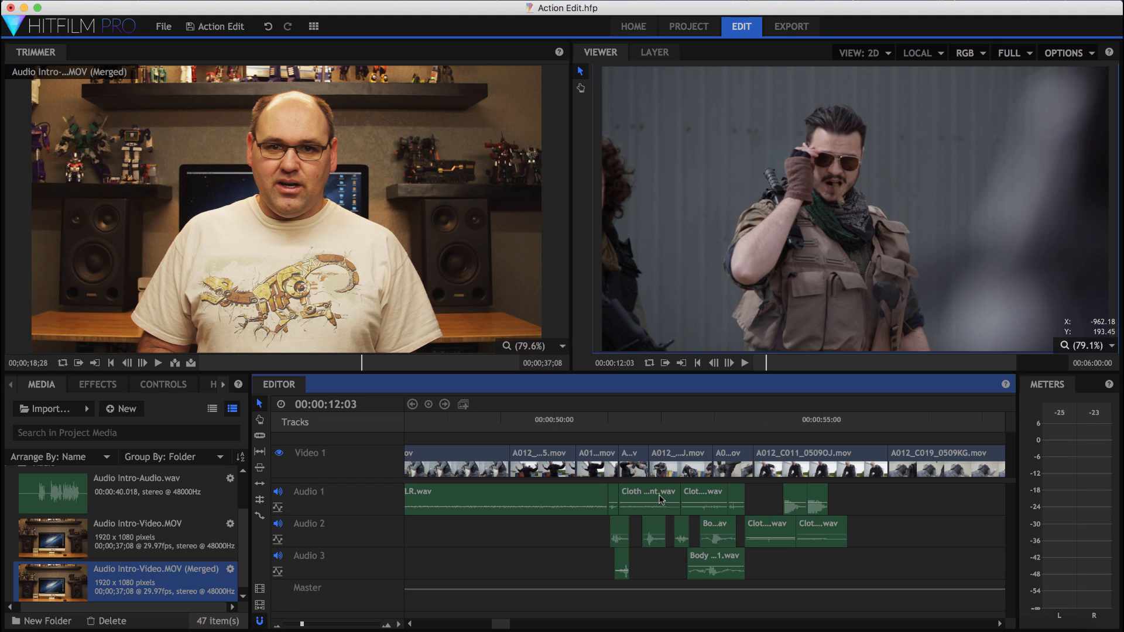
pyautogui.moveTo(518, 417)
pyautogui.mouseDown()
pyautogui.moveTo(622, 416)
pyautogui.moveTo(518, 411)
pyautogui.mouseUp()
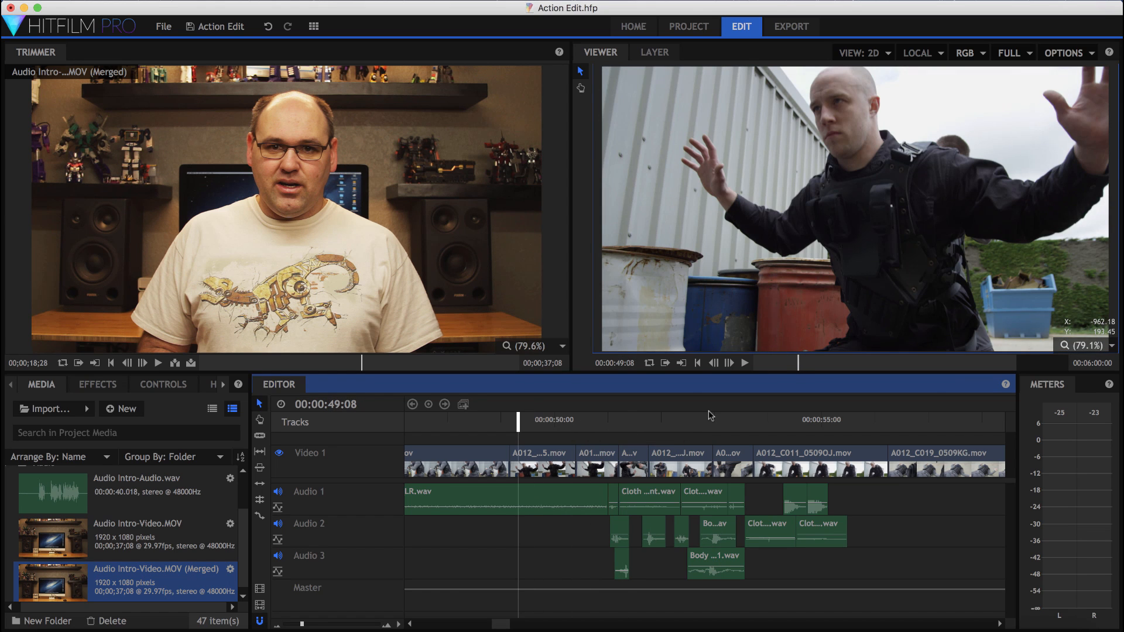
pyautogui.click(744, 363)
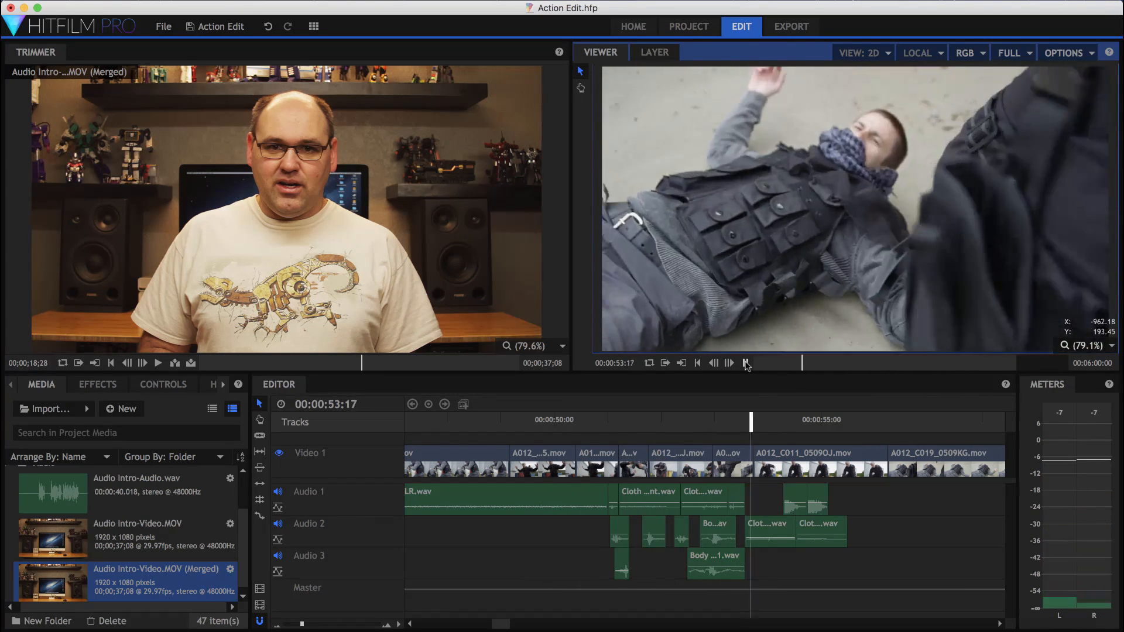
pyautogui.click(746, 363)
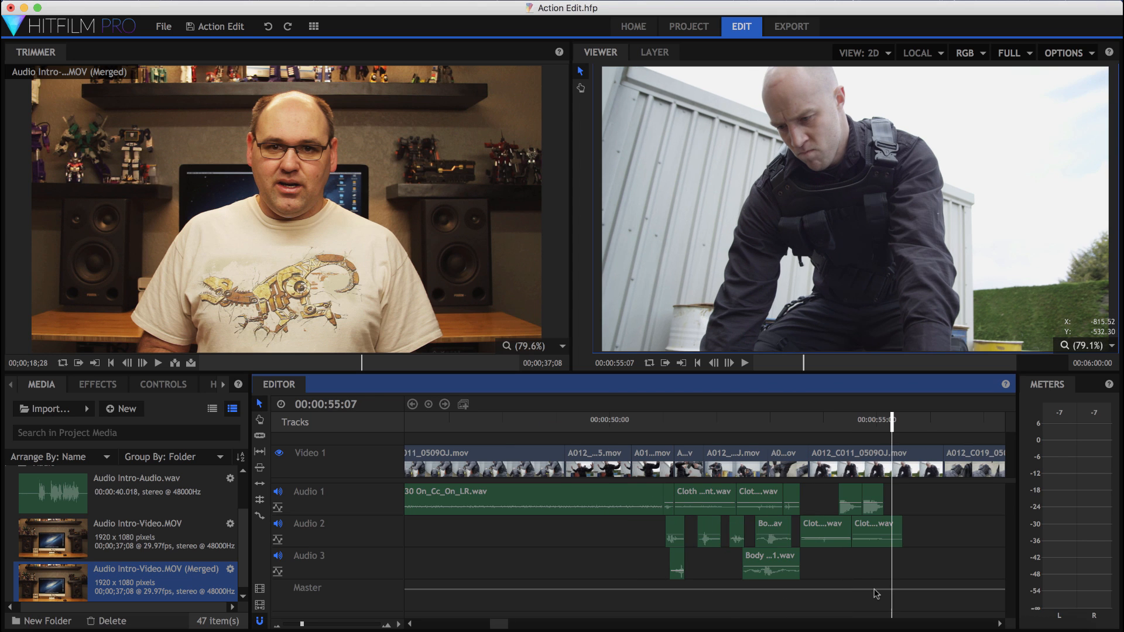
# - Lower the Master volume line near 00:00:55 and replay the fight section from 00:00:50:23
pyautogui.click(874, 590)
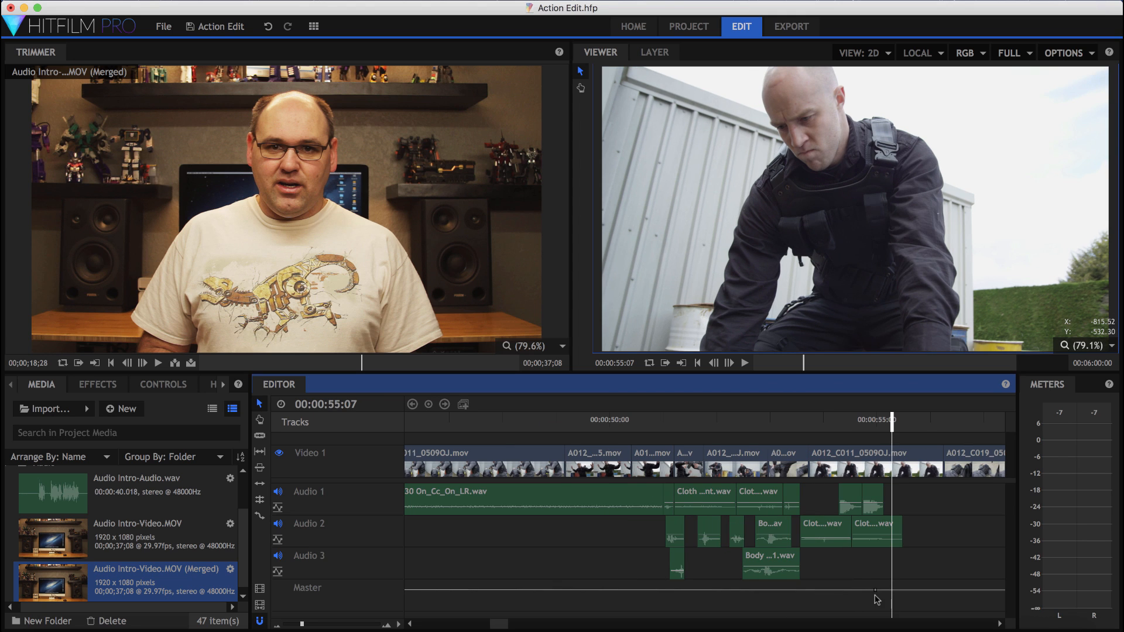
pyautogui.moveTo(874, 590); pyautogui.dragTo(876, 596)
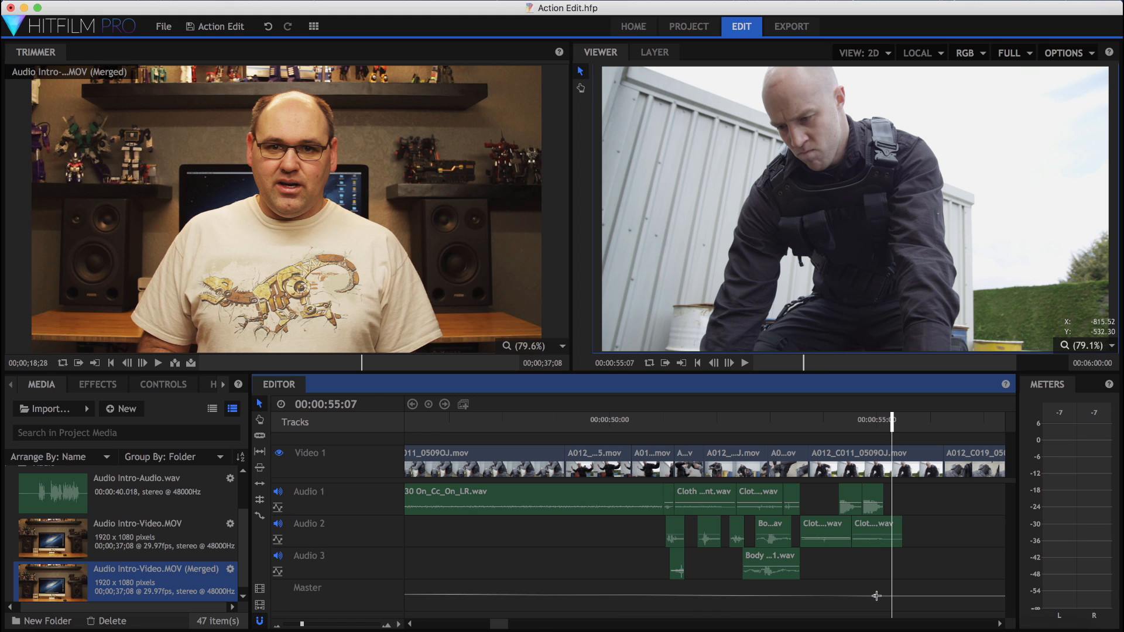
pyautogui.click(659, 427)
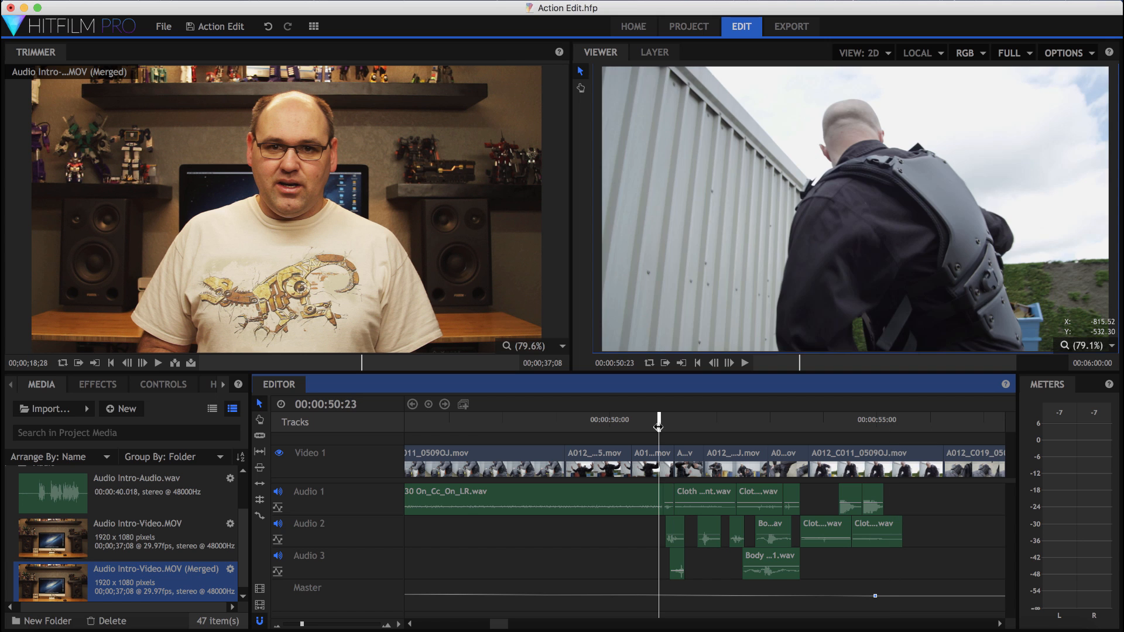
pyautogui.click(744, 363)
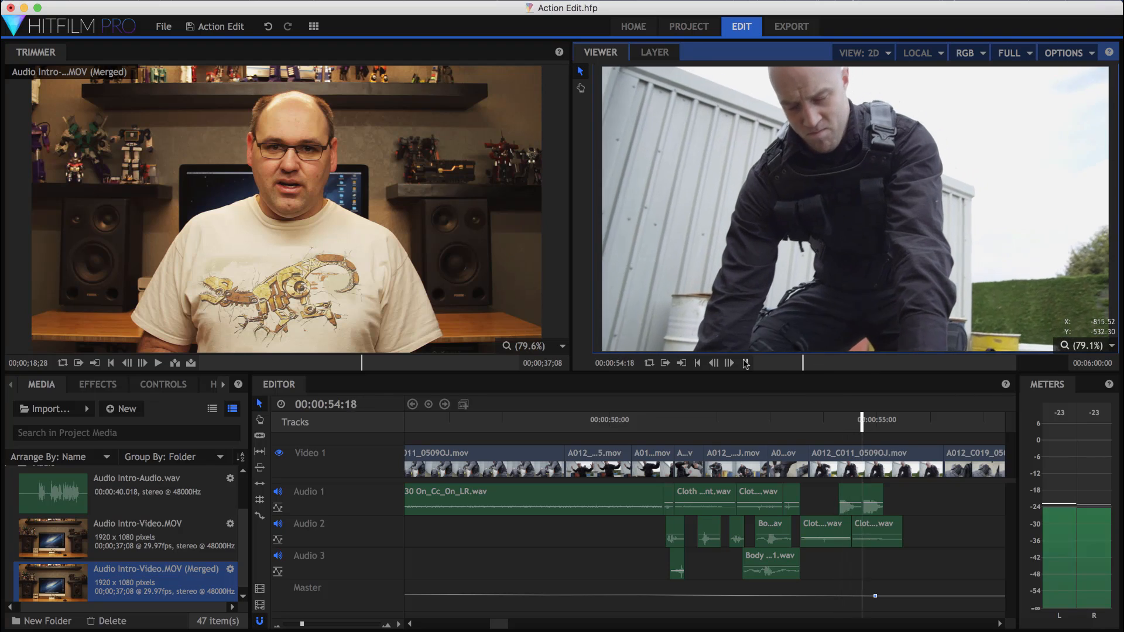
pyautogui.click(746, 363)
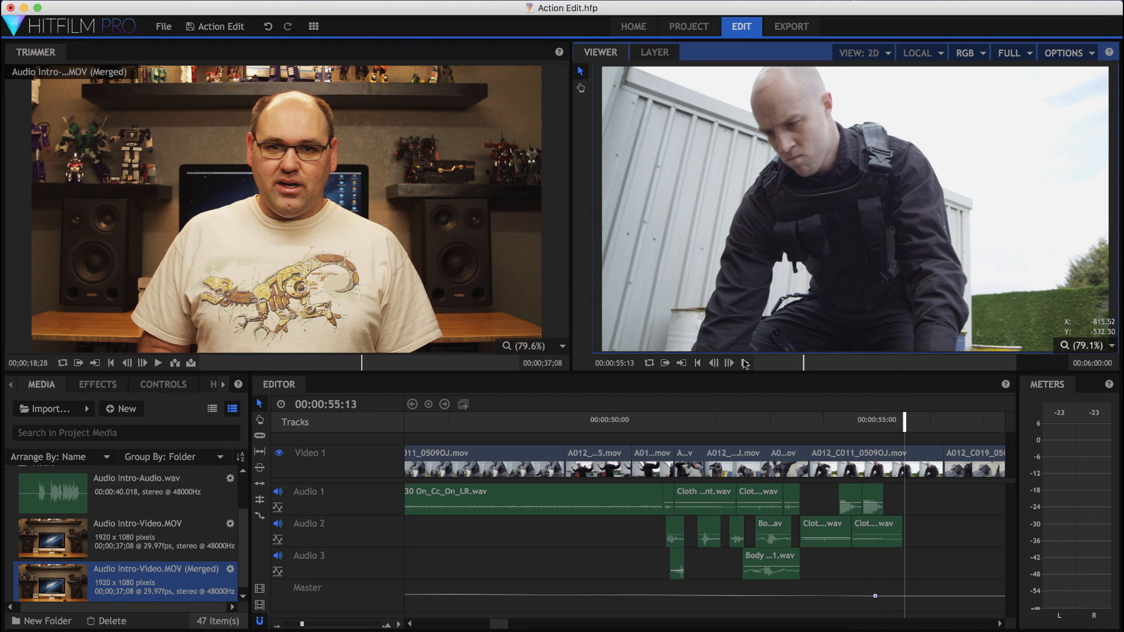
# - Show the Audio Mixer panel and dock it alongside the Trimmer
pyautogui.click(319, 587)
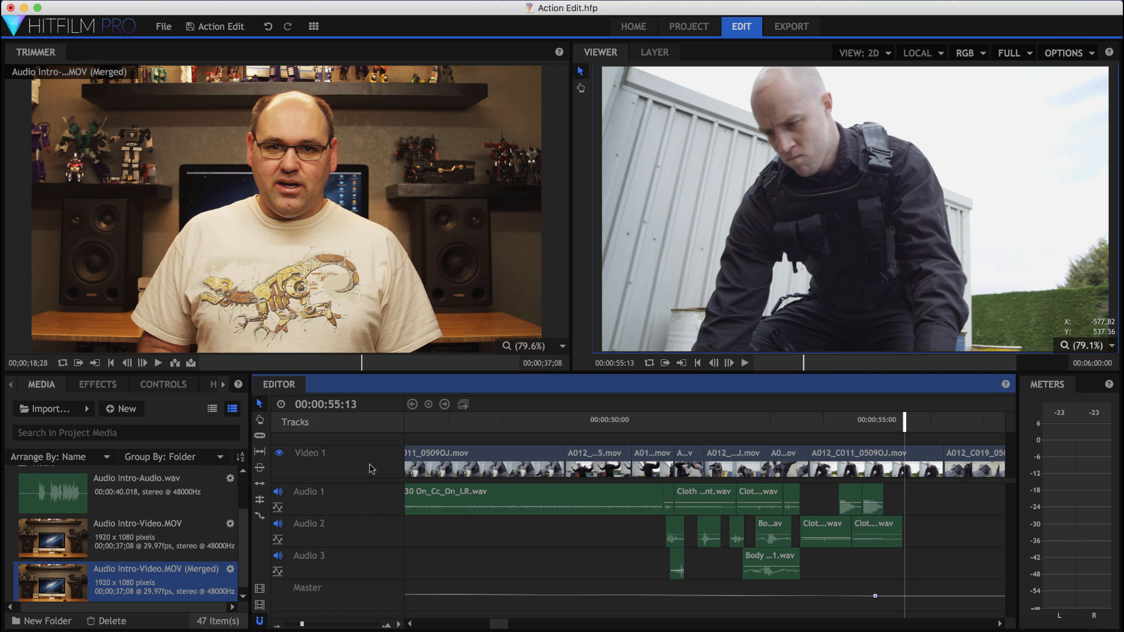
pyautogui.click(345, 286)
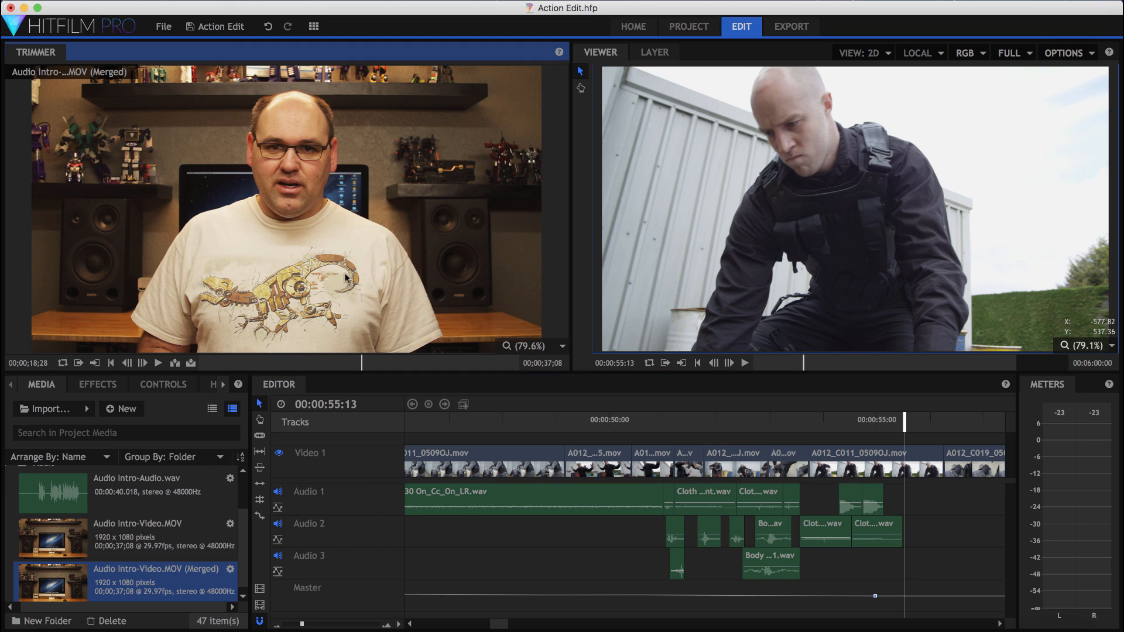
pyautogui.click(314, 27)
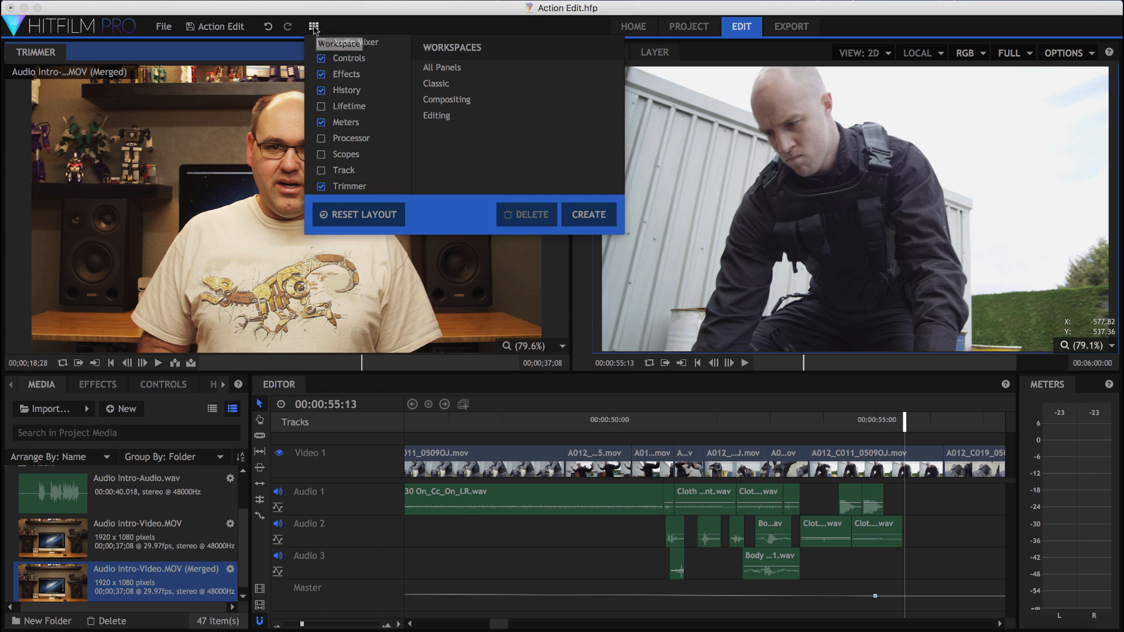
pyautogui.click(327, 44)
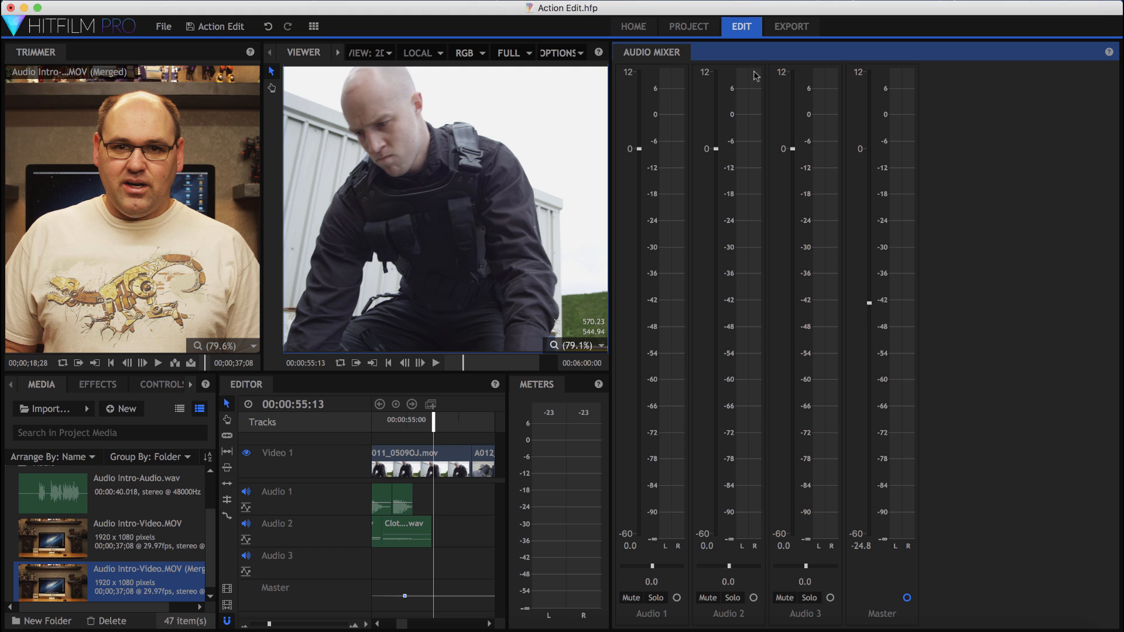
pyautogui.moveTo(671, 54); pyautogui.dragTo(157, 55)
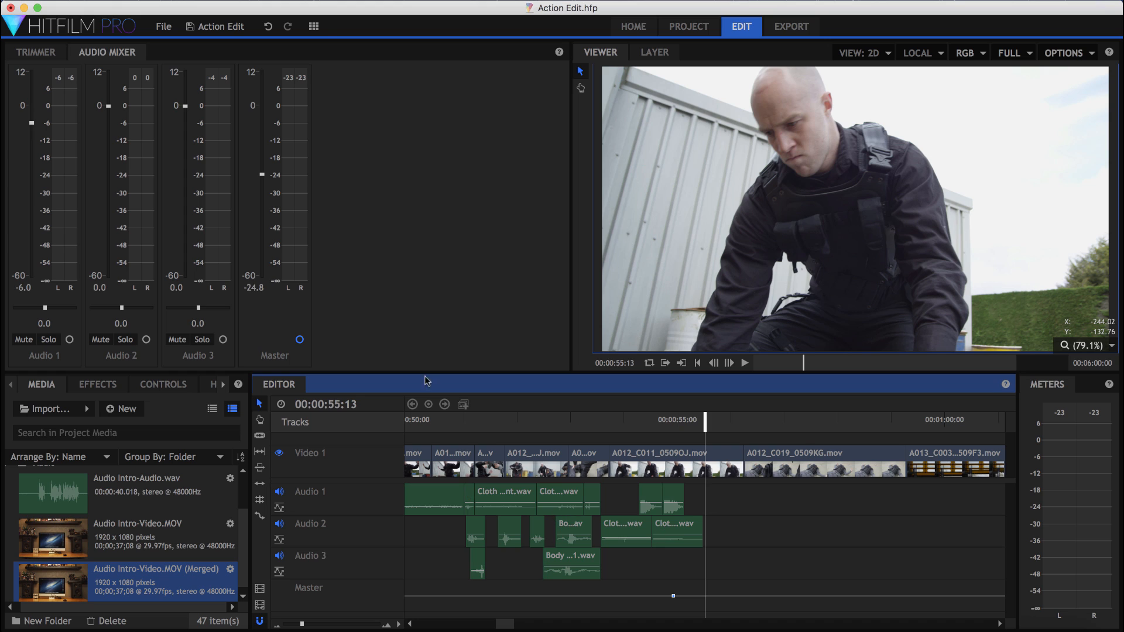
# - Set the Master track's level to 0.0 in the Audio Mixer
pyautogui.click(253, 287)
pyautogui.write('0')
pyautogui.press('Return')
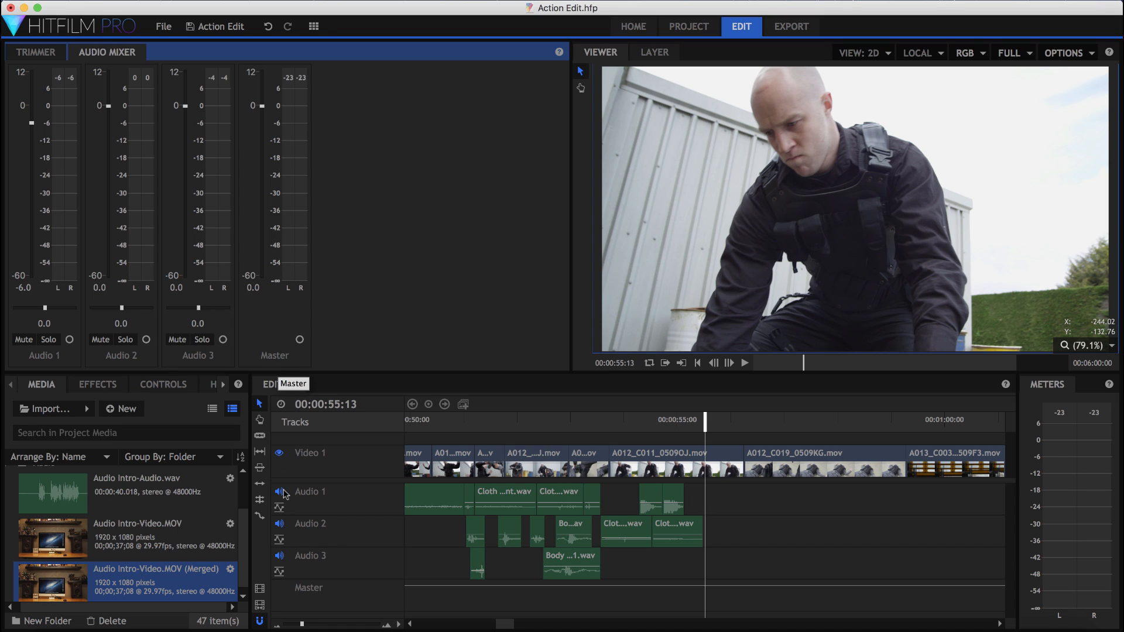
# - Insert a new audio track below Audio 3 and rename it Score
pyautogui.rightClick(335, 561)
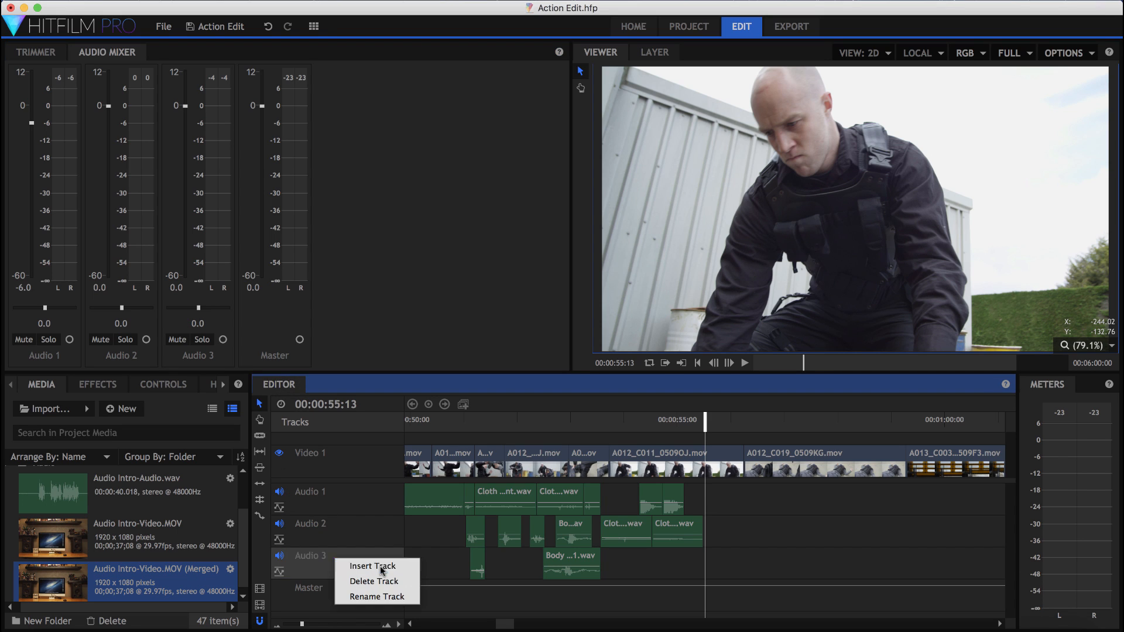
pyautogui.click(374, 566)
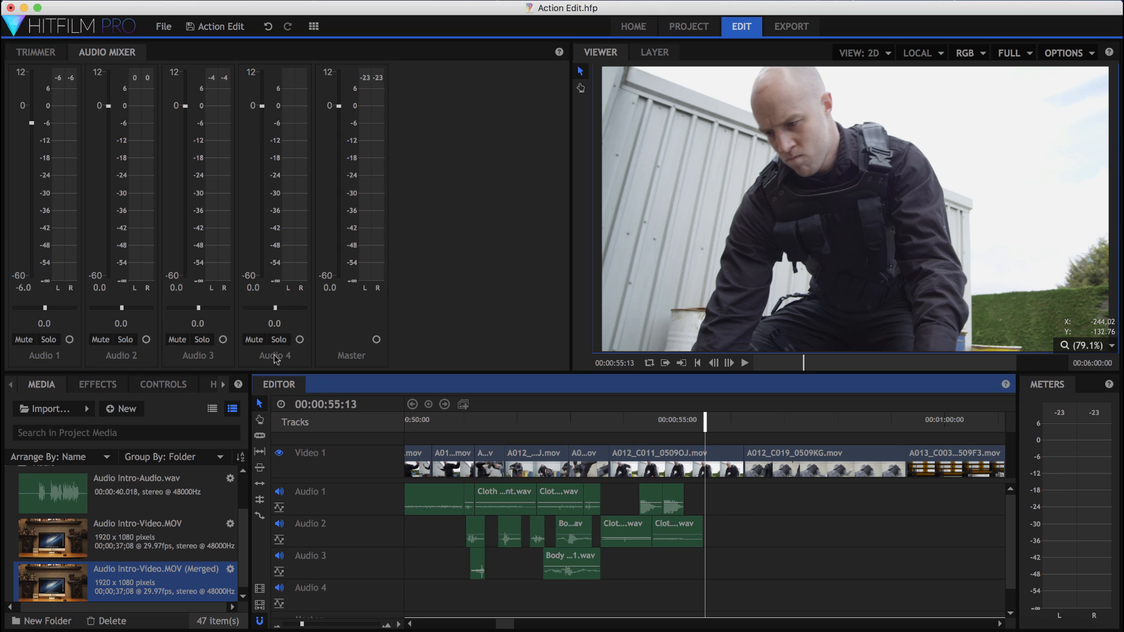
pyautogui.rightClick(321, 590)
pyautogui.click(352, 575)
pyautogui.write('S')
pyautogui.press('Return')
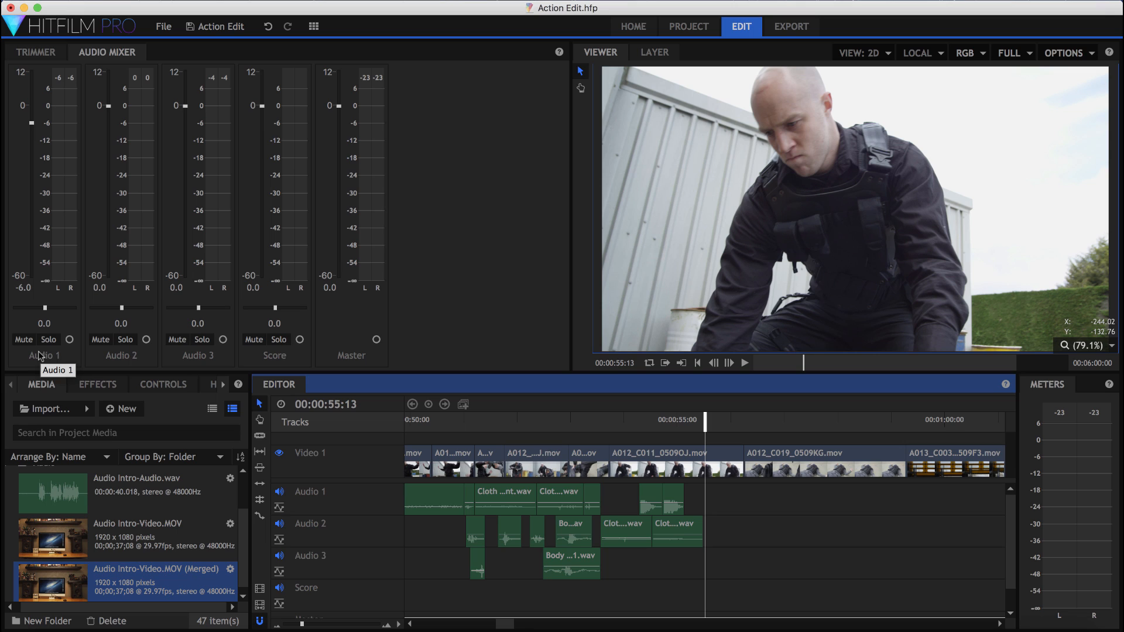
# - Set Audio 1's level to 0.0 in the Audio Mixer and play the fight section from about 00:00:50:23
pyautogui.moveTo(32, 123)
pyautogui.mouseDown()
pyautogui.moveTo(33, 232)
pyautogui.moveTo(36, 67)
pyautogui.moveTo(48, 294)
pyautogui.moveTo(36, 106)
pyautogui.mouseUp()
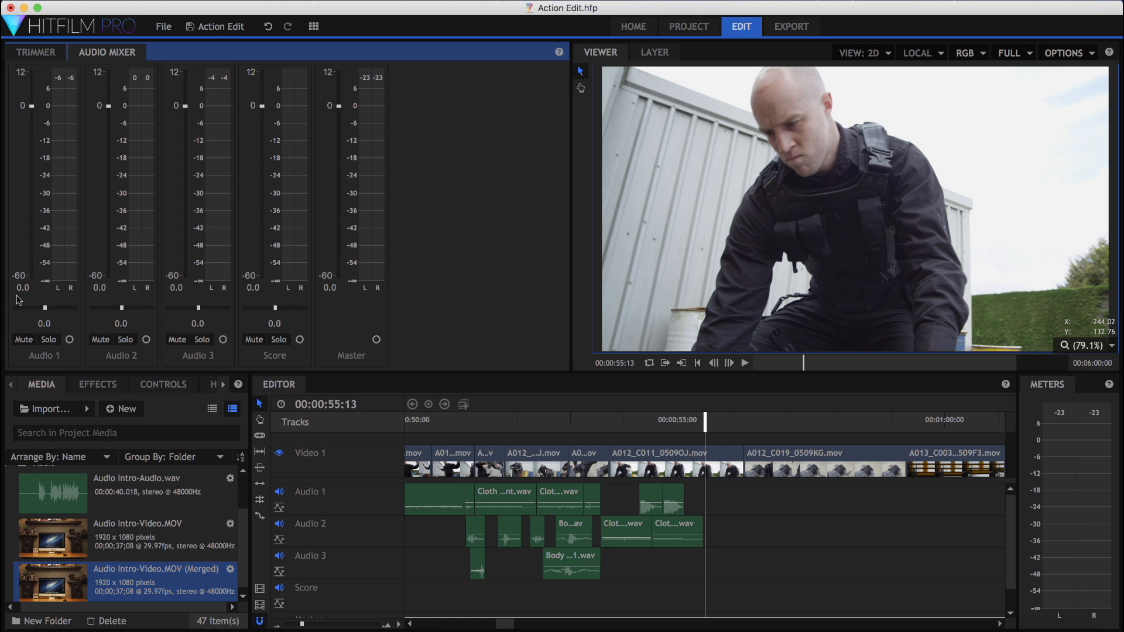
pyautogui.moveTo(31, 107)
pyautogui.mouseDown()
pyautogui.moveTo(41, 195)
pyautogui.moveTo(33, 106)
pyautogui.mouseUp()
pyautogui.click(457, 426)
pyautogui.click(744, 363)
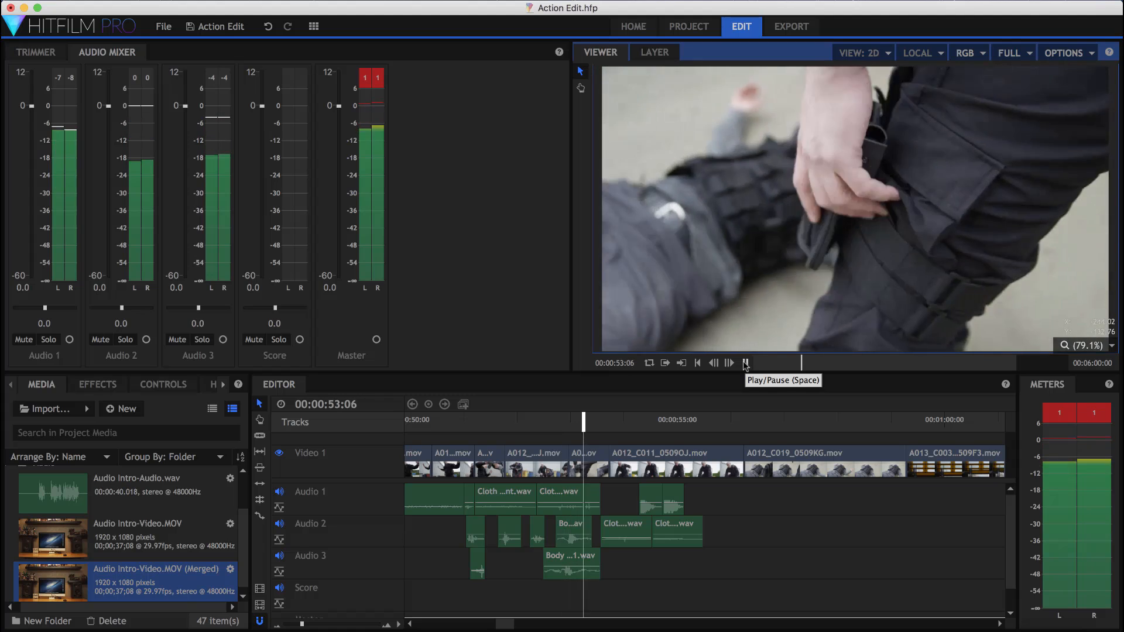
pyautogui.click(745, 364)
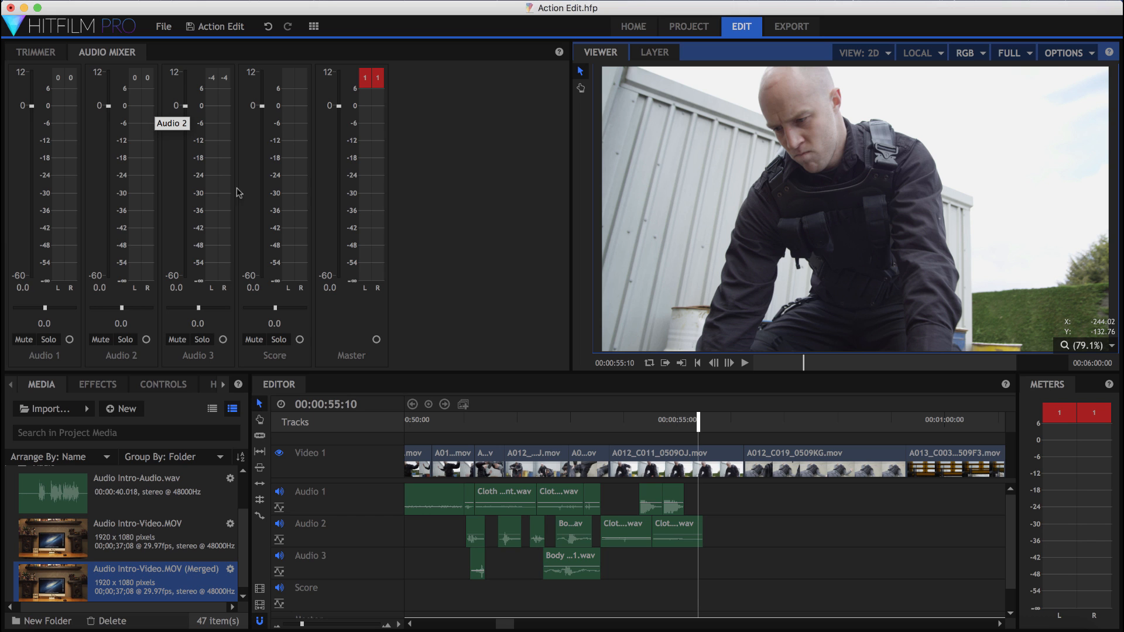
# - Replay the fight section from 00:00:50:23 and examine the individual track meters against the Master meter
pyautogui.click(459, 422)
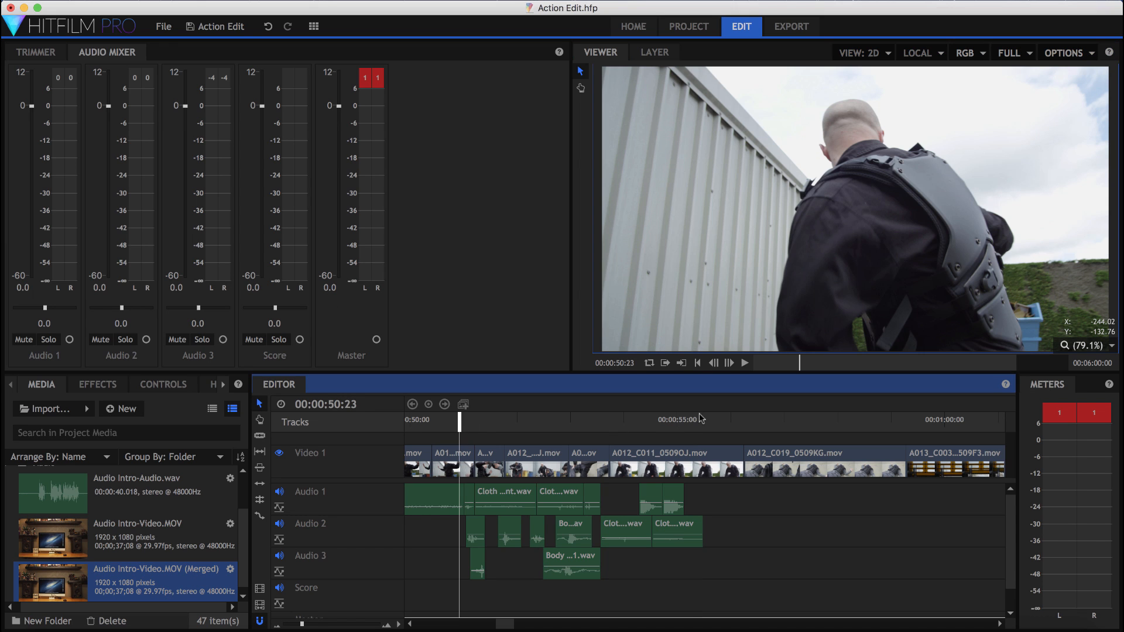
pyautogui.click(745, 363)
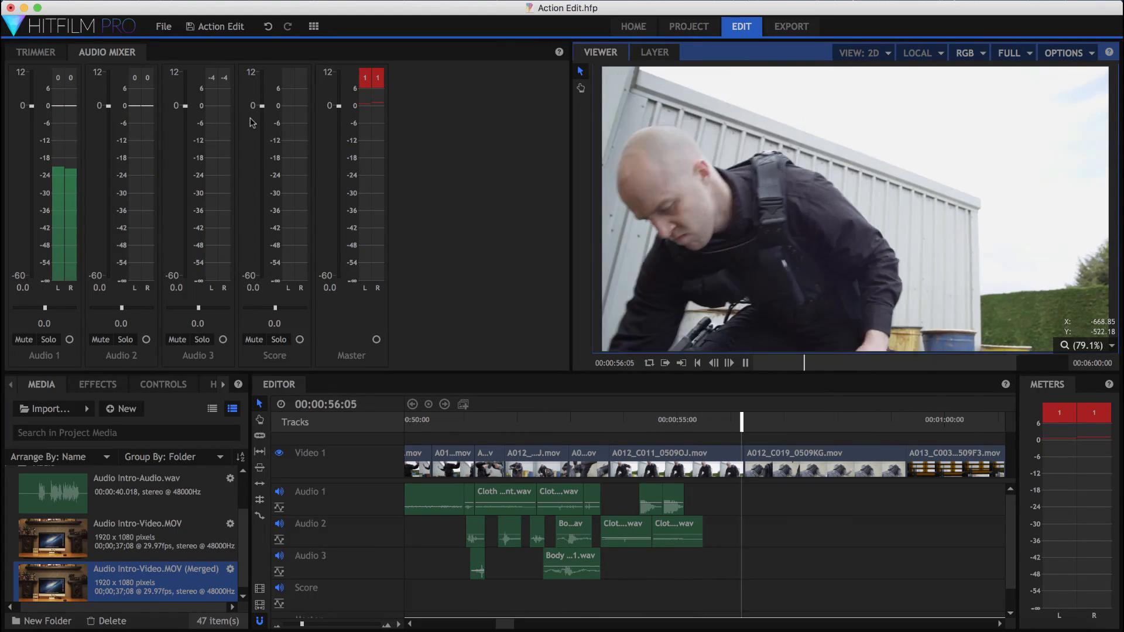
pyautogui.click(745, 363)
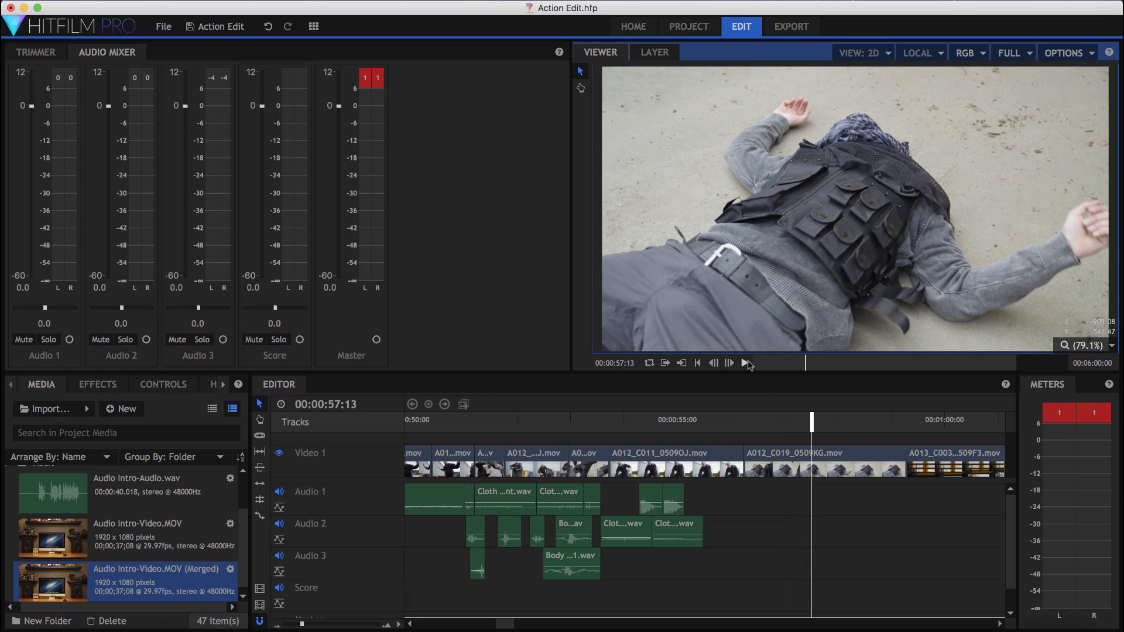
pyautogui.click(853, 507)
# - Pan Audio 3 to -100.0 and Audio 2 to 100.0, and play the section from 00:00:51:17
pyautogui.click(501, 426)
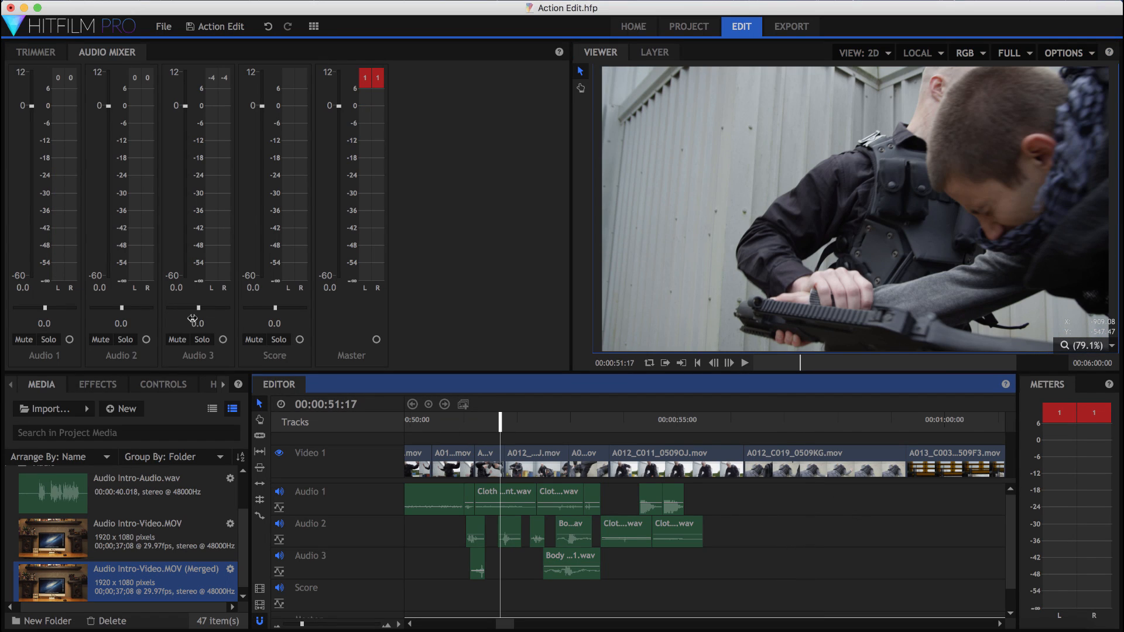
pyautogui.moveTo(198, 308); pyautogui.dragTo(164, 309)
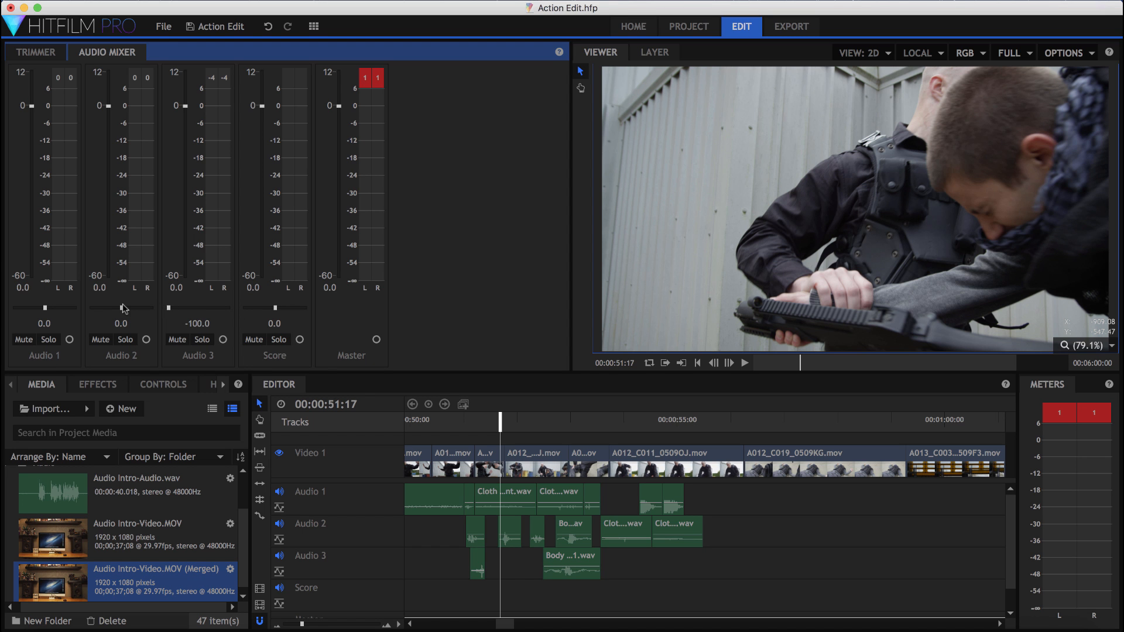
pyautogui.click(744, 363)
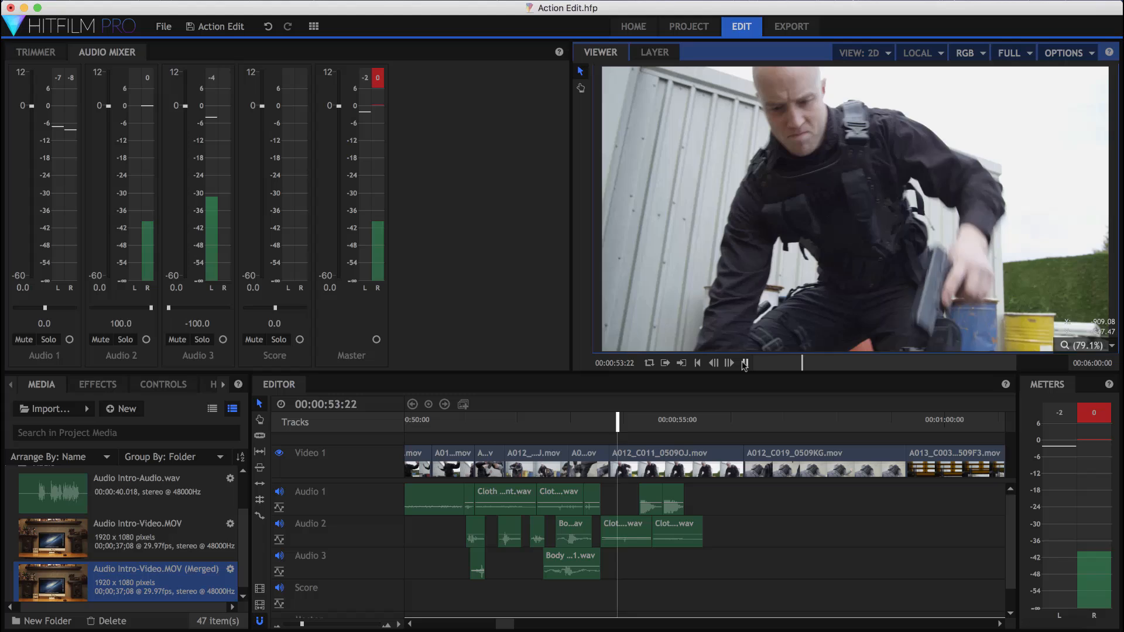
pyautogui.click(745, 363)
# - Set the pan of both Audio 2 and Audio 3 to 1.0
pyautogui.moveTo(168, 308); pyautogui.dragTo(122, 309)
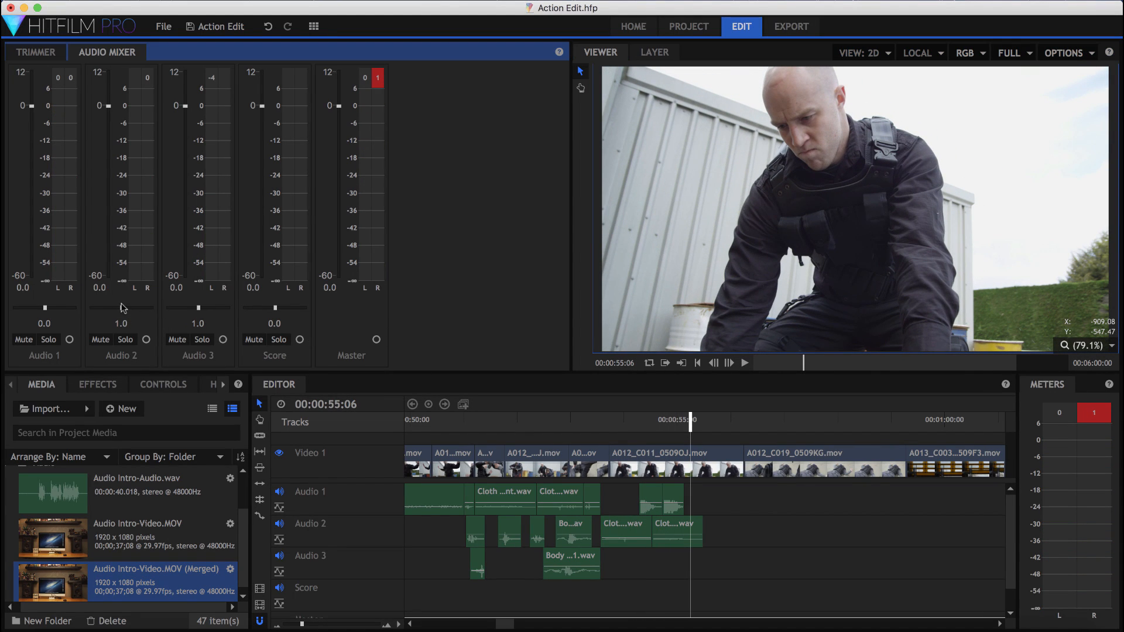
# - Mute Audio 2 while playing the section from 00:00:51:00, and unmute the track after playback
pyautogui.click(463, 419)
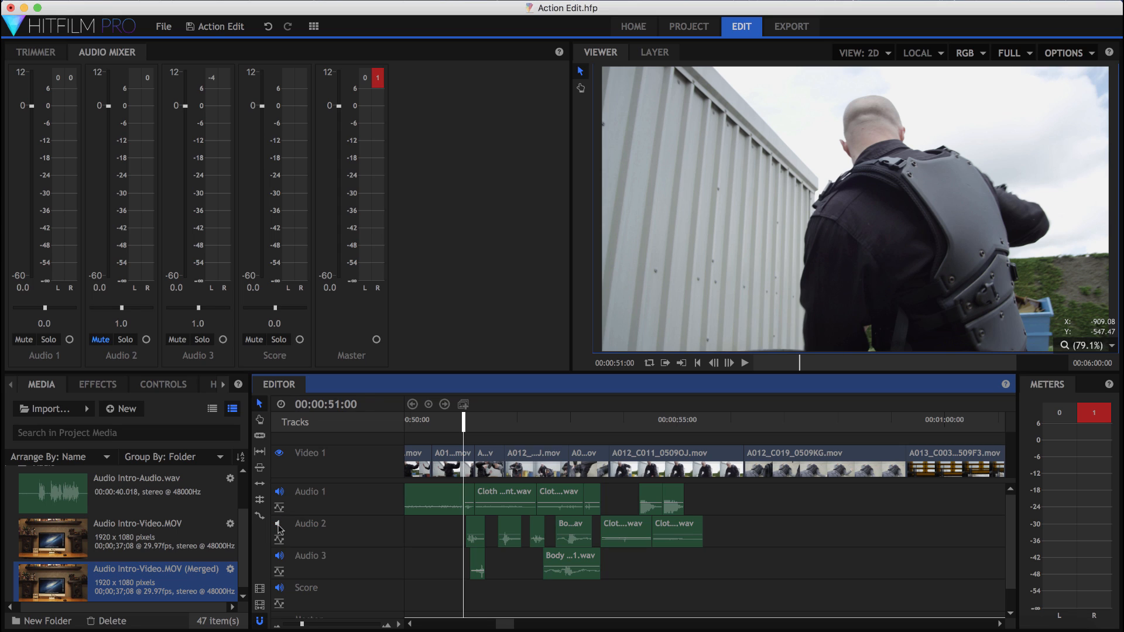
pyautogui.click(100, 339)
pyautogui.click(316, 470)
pyautogui.click(745, 363)
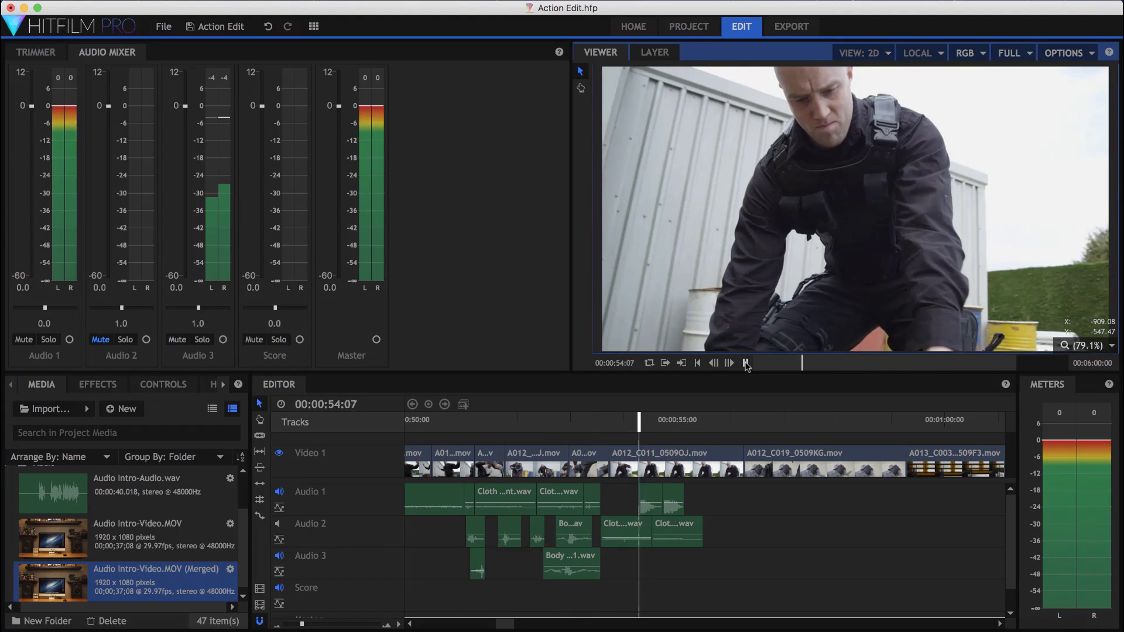
pyautogui.click(745, 363)
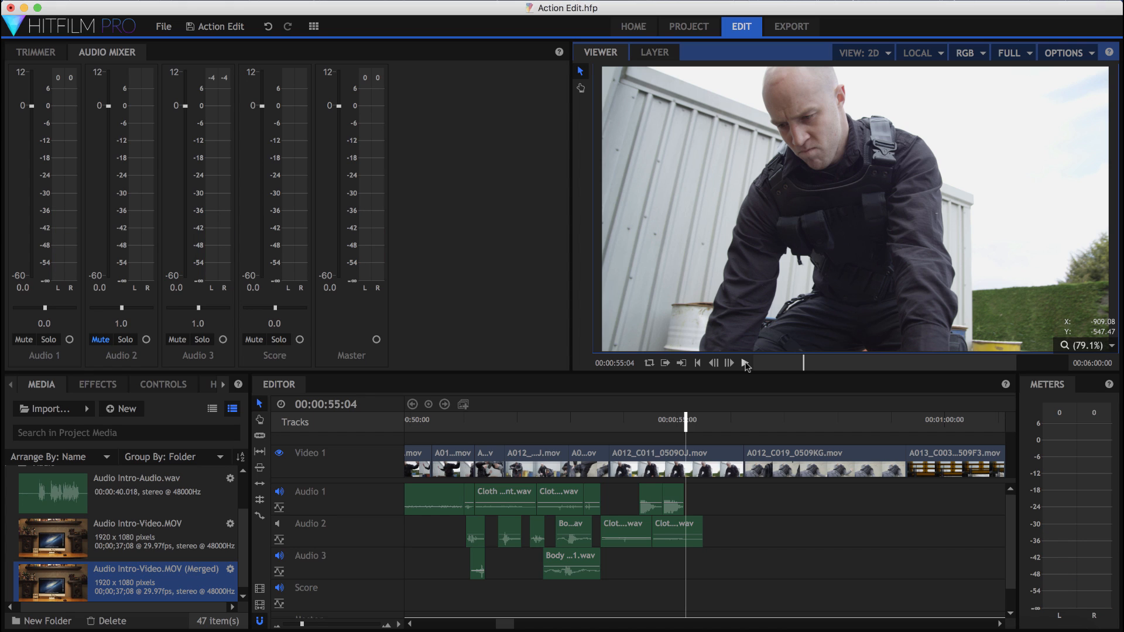
pyautogui.click(362, 440)
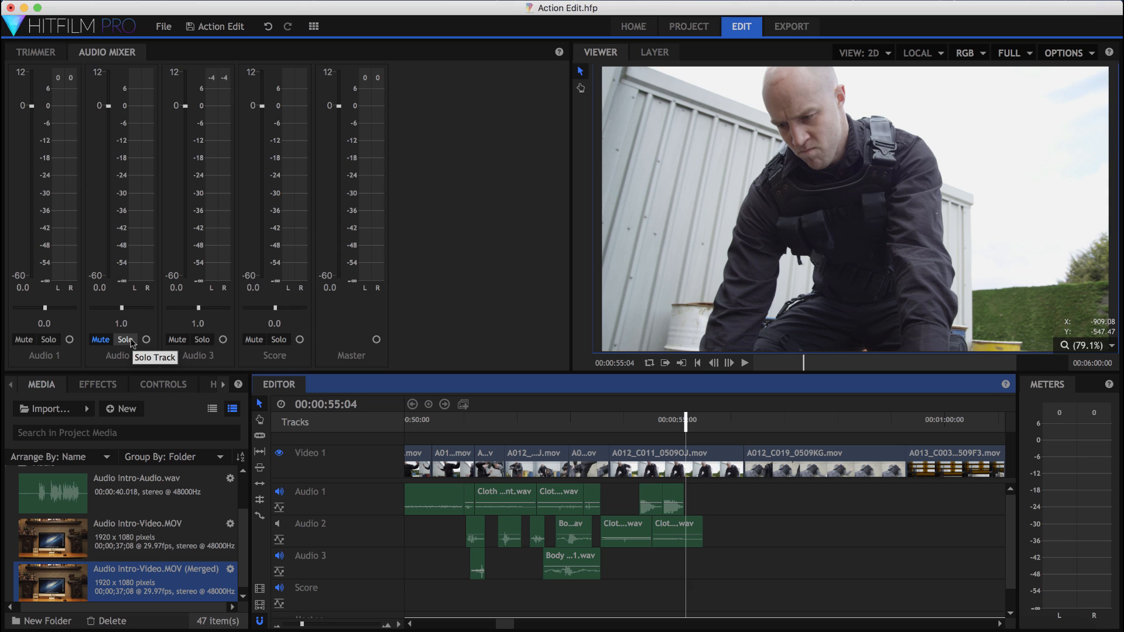
pyautogui.click(100, 340)
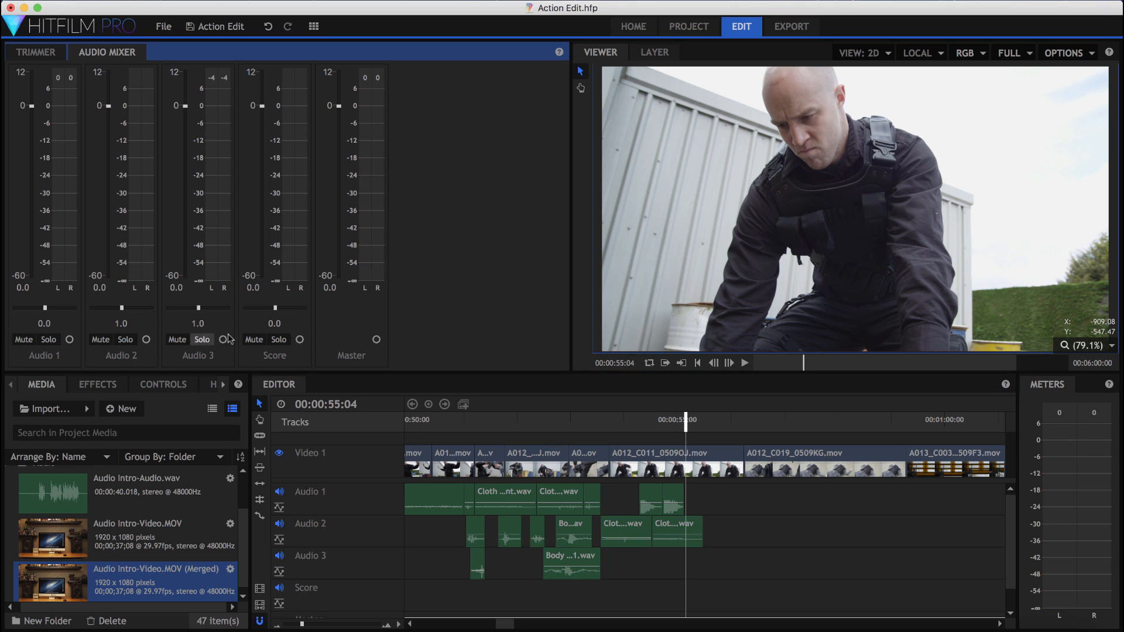
# - Solo Audio 2 and play the section from about 00:00:51:00
pyautogui.click(124, 340)
pyautogui.click(463, 422)
pyautogui.click(746, 364)
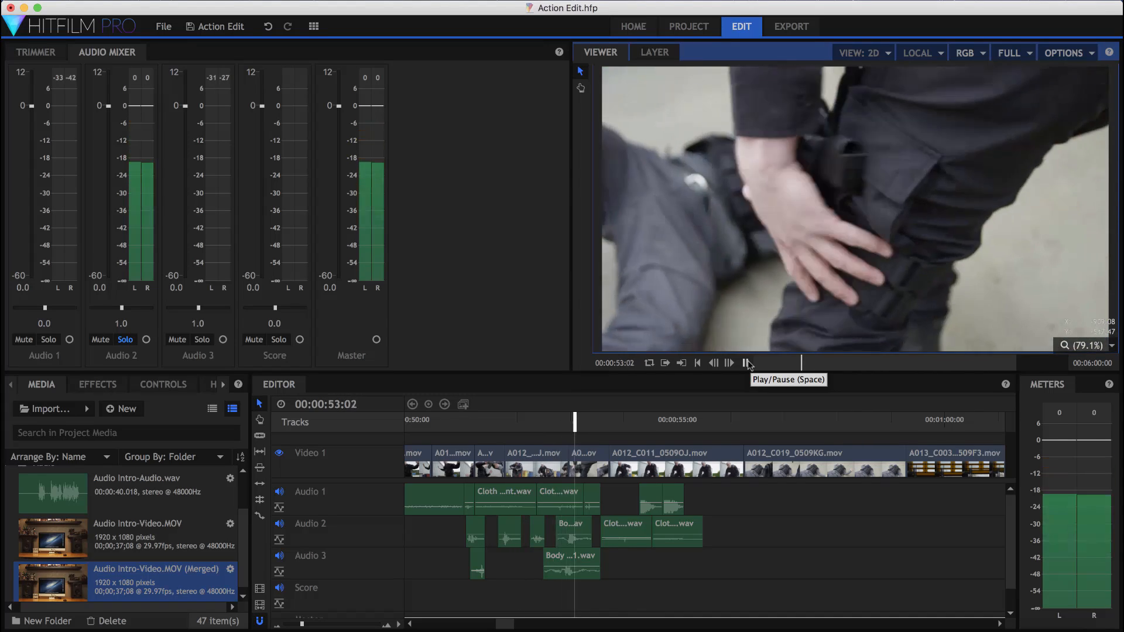
pyautogui.click(747, 363)
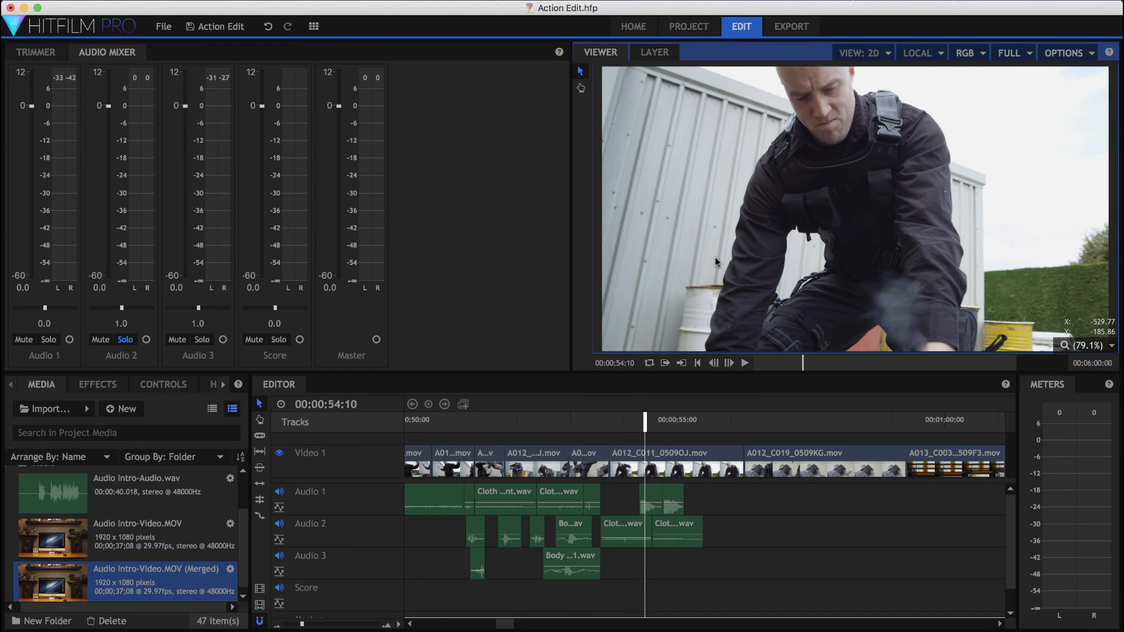
# - Solo Audio 3 together with Audio 2, and turn solo off for both tracks
pyautogui.click(202, 339)
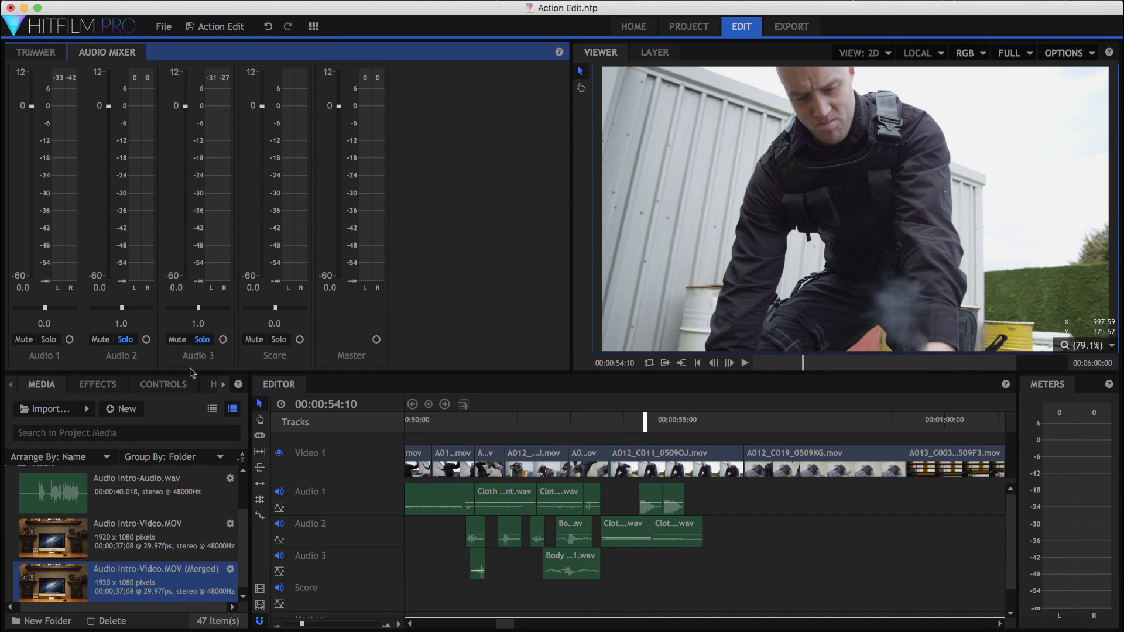
pyautogui.click(202, 339)
pyautogui.click(125, 339)
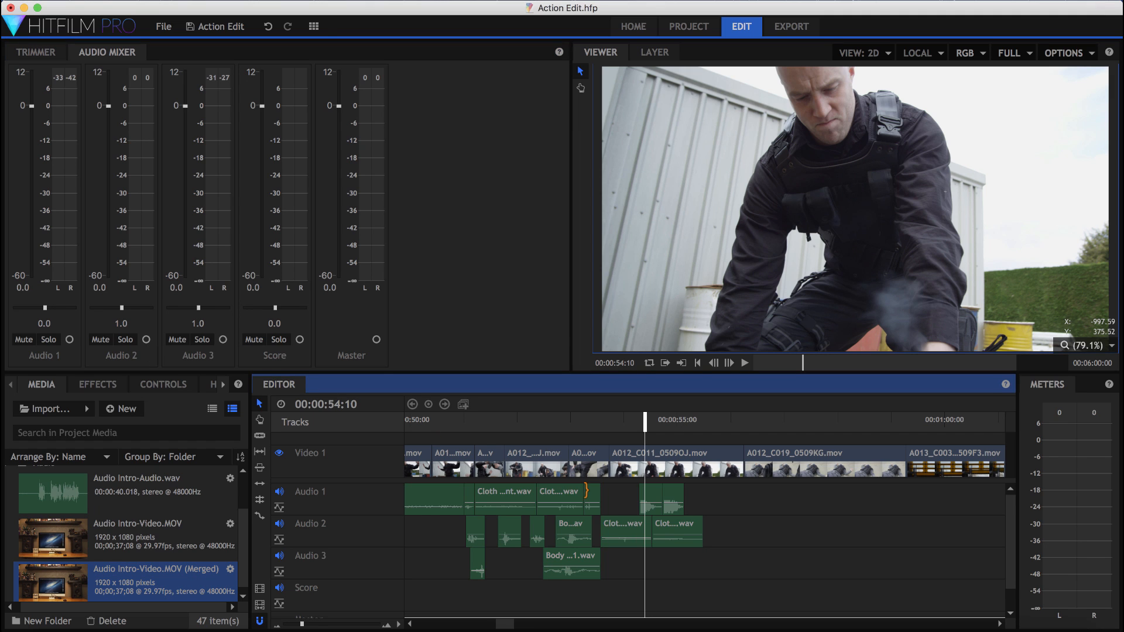
# - With the playhead at 00:00:48:14, set Audio 1's level to -12.9 and switch the track's keyframing on and back off
pyautogui.hscroll(-5, 585, 490)
pyautogui.click(531, 423)
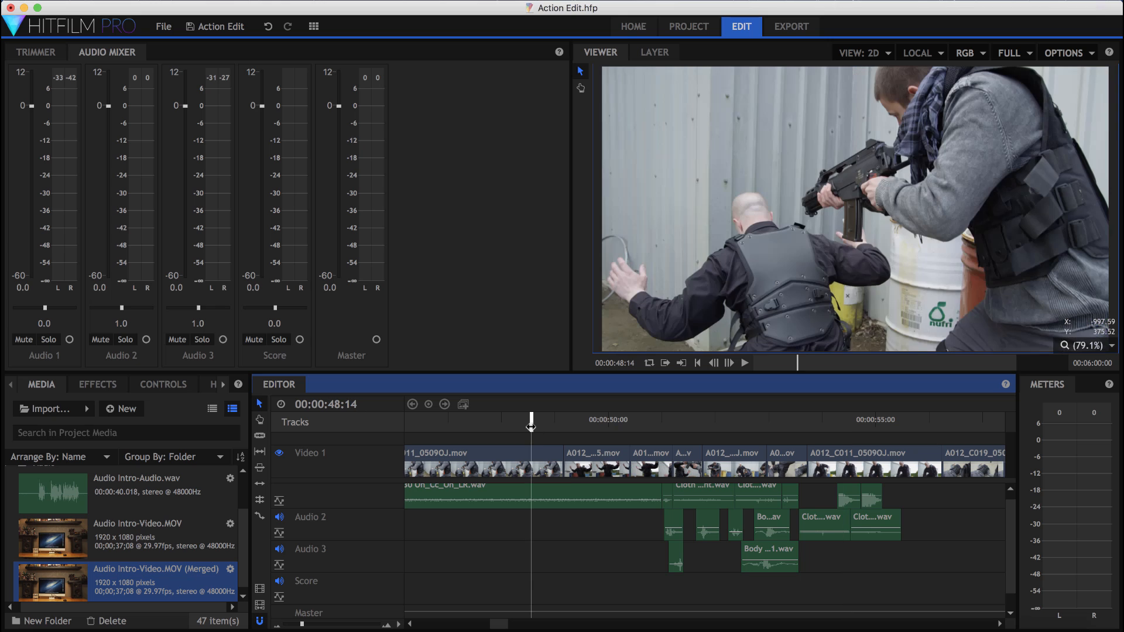
pyautogui.click(70, 339)
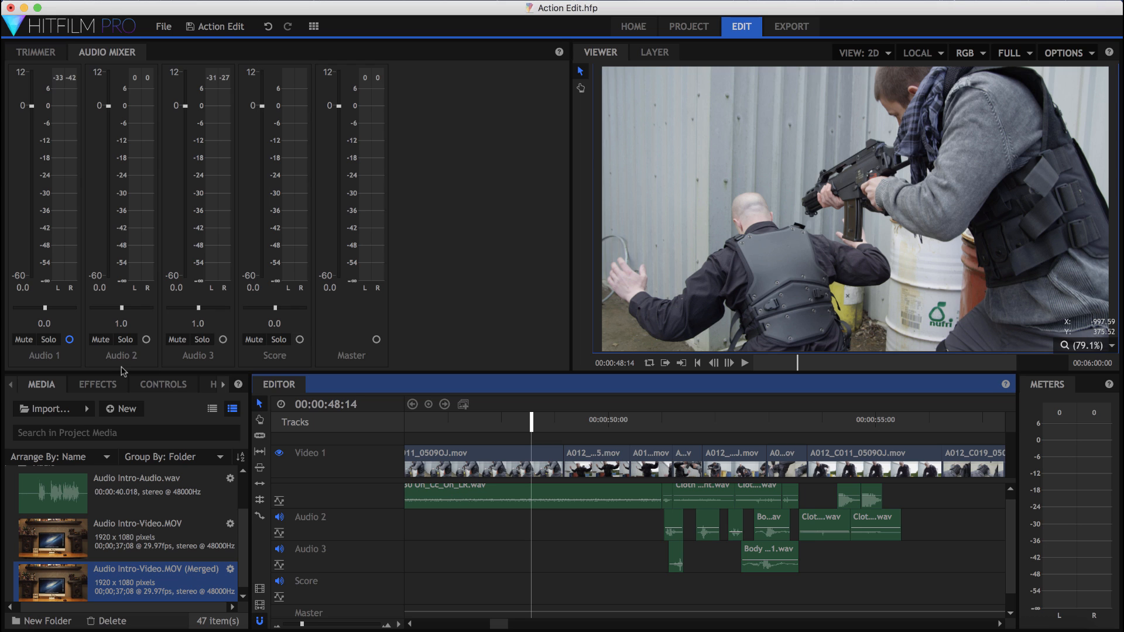
pyautogui.press('space')
pyautogui.click(69, 339)
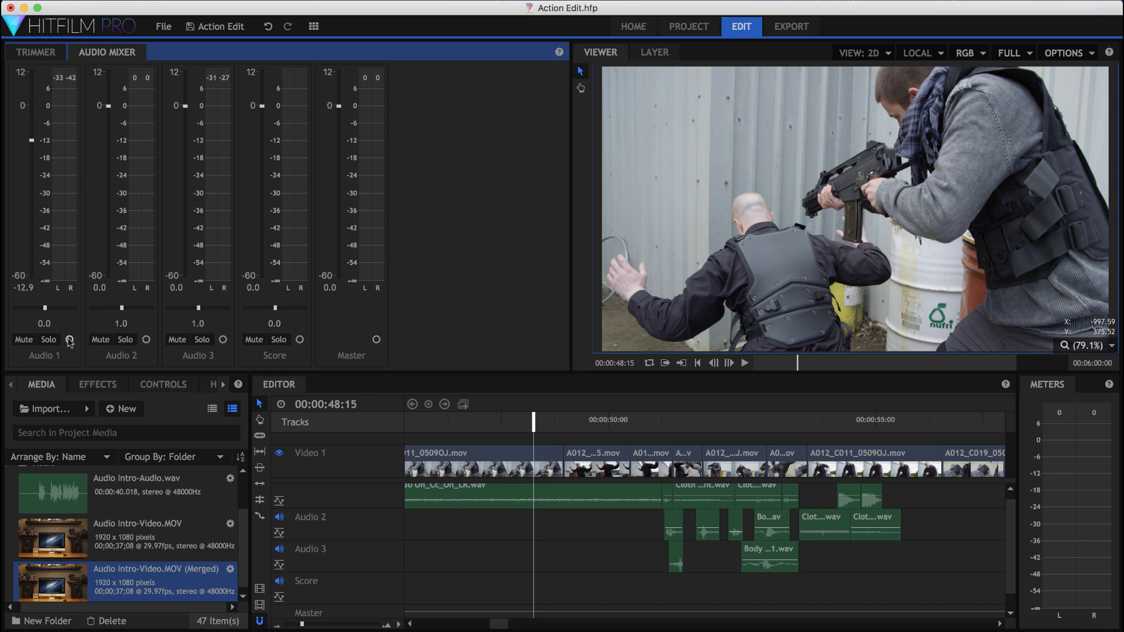
# - Enable keyframing on the Master track at 00:00:49:24 and set its level to -9.0
pyautogui.click(606, 423)
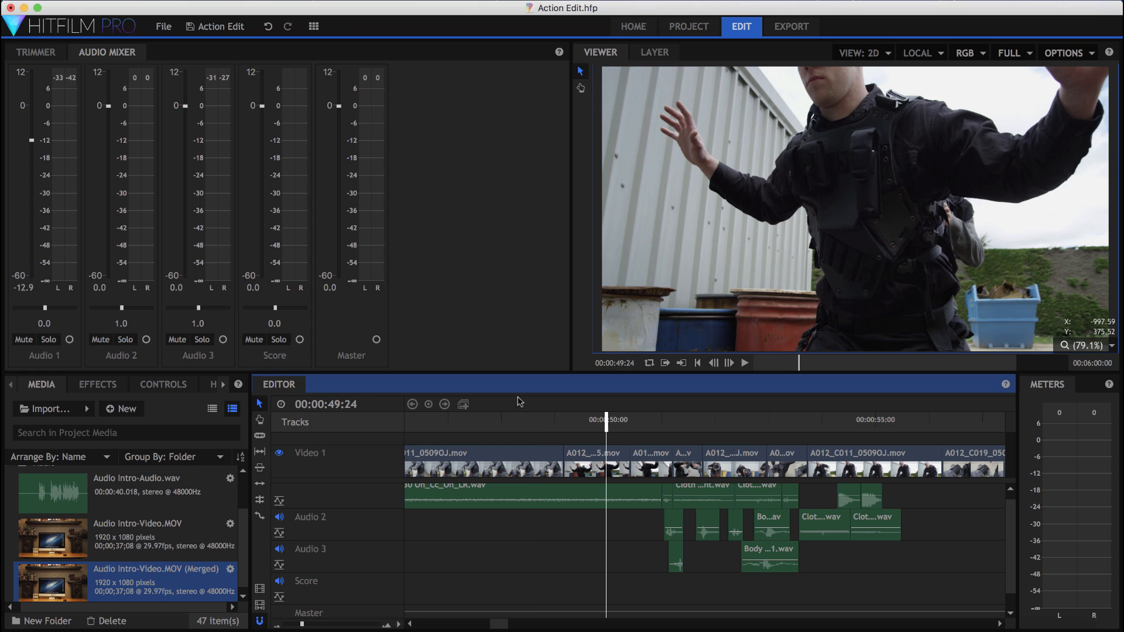
pyautogui.click(376, 340)
pyautogui.moveTo(338, 106); pyautogui.dragTo(341, 131)
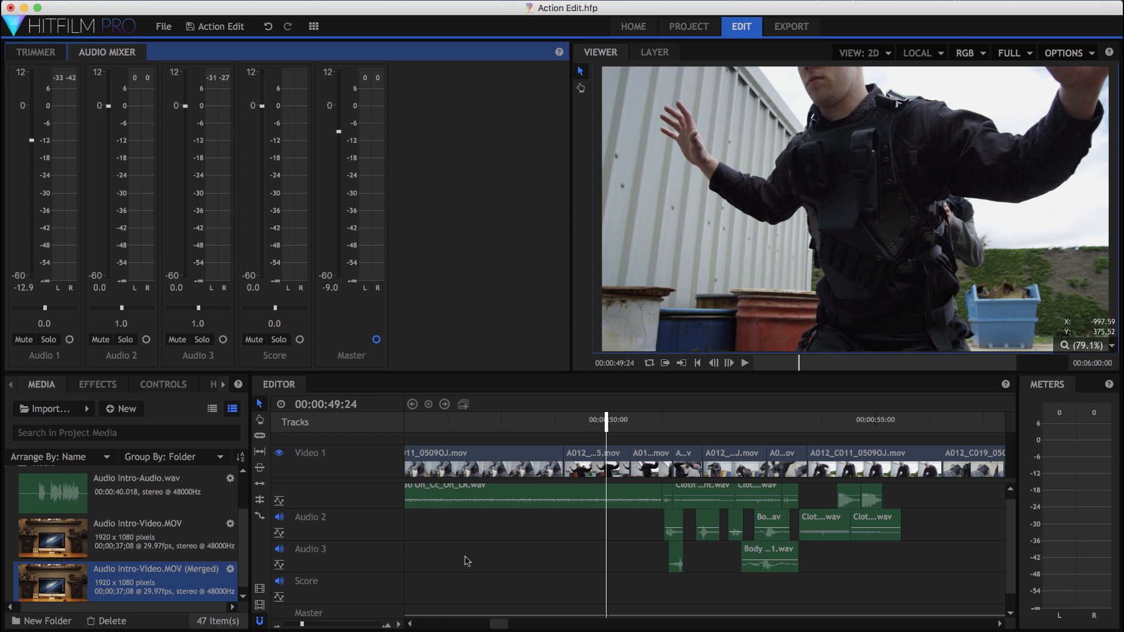
# - Keyframe the Master level to -29.0 at 00:00:52:03 and to -18.0 at 00:00:53:14
pyautogui.scroll(-1, 467, 560)
pyautogui.hscroll(1, 467, 561)
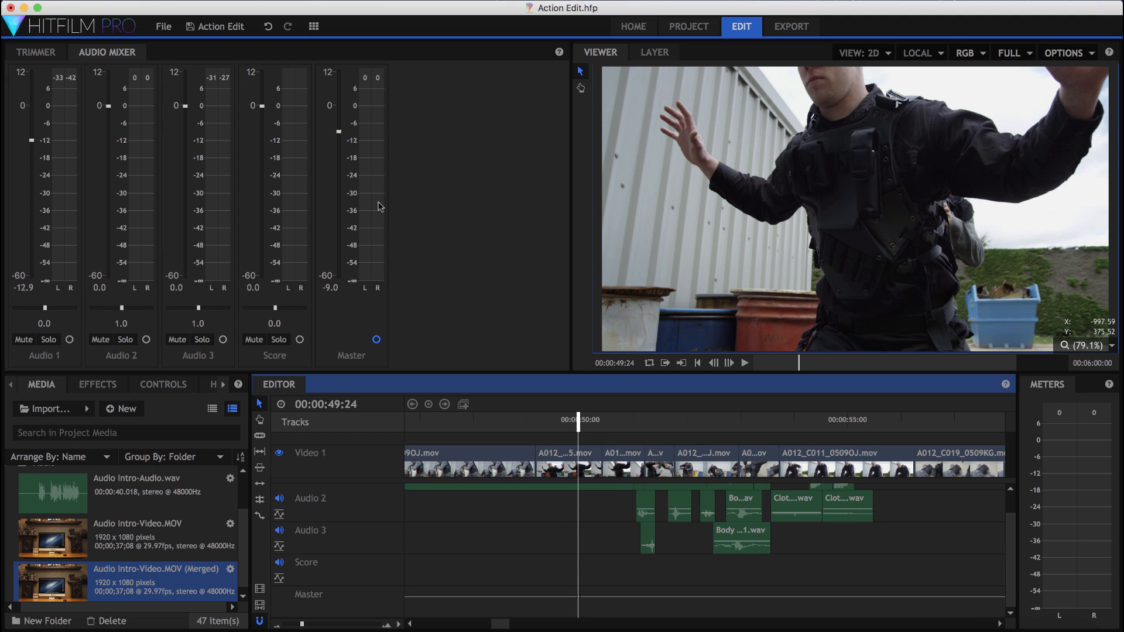
pyautogui.moveTo(651, 419); pyautogui.dragTo(693, 419)
pyautogui.moveTo(338, 132); pyautogui.dragTo(342, 191)
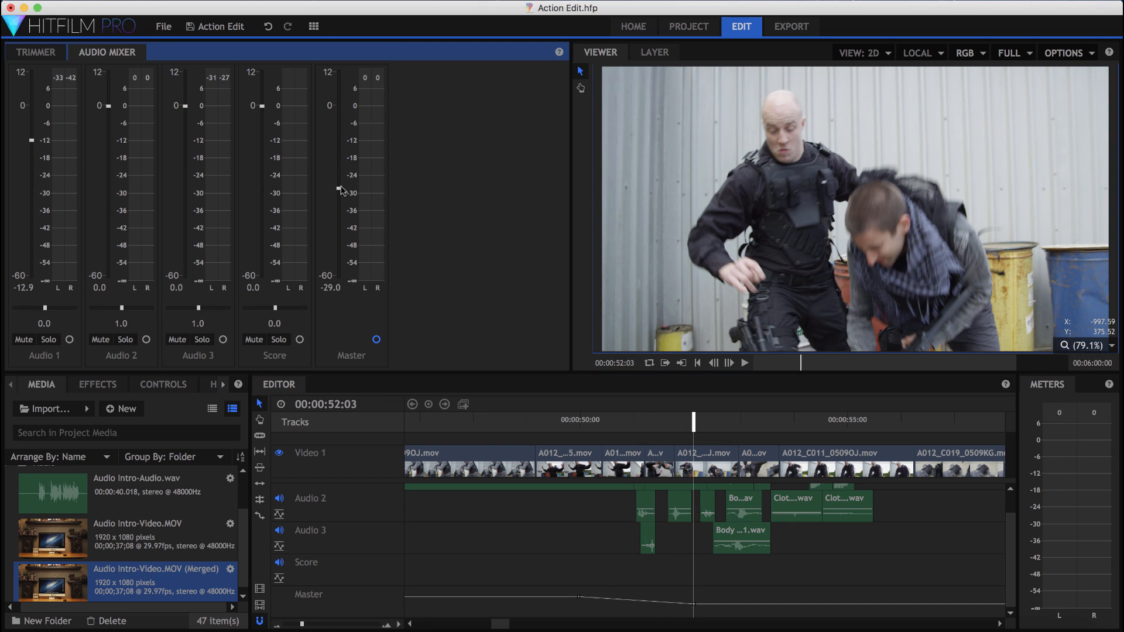
pyautogui.click(770, 422)
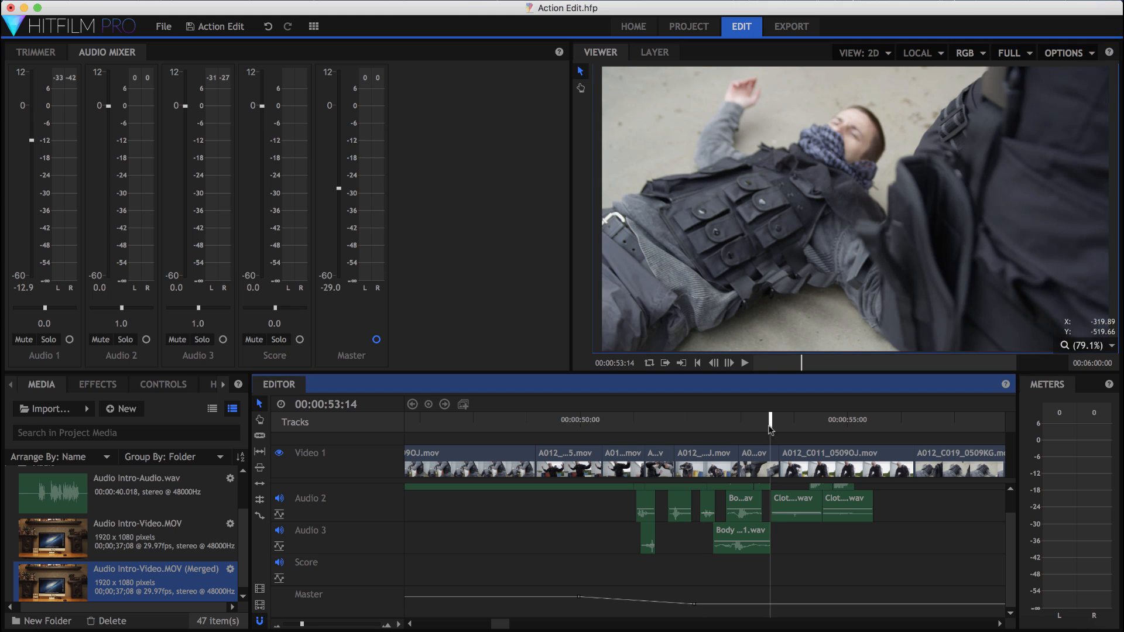
pyautogui.moveTo(341, 189); pyautogui.dragTo(340, 159)
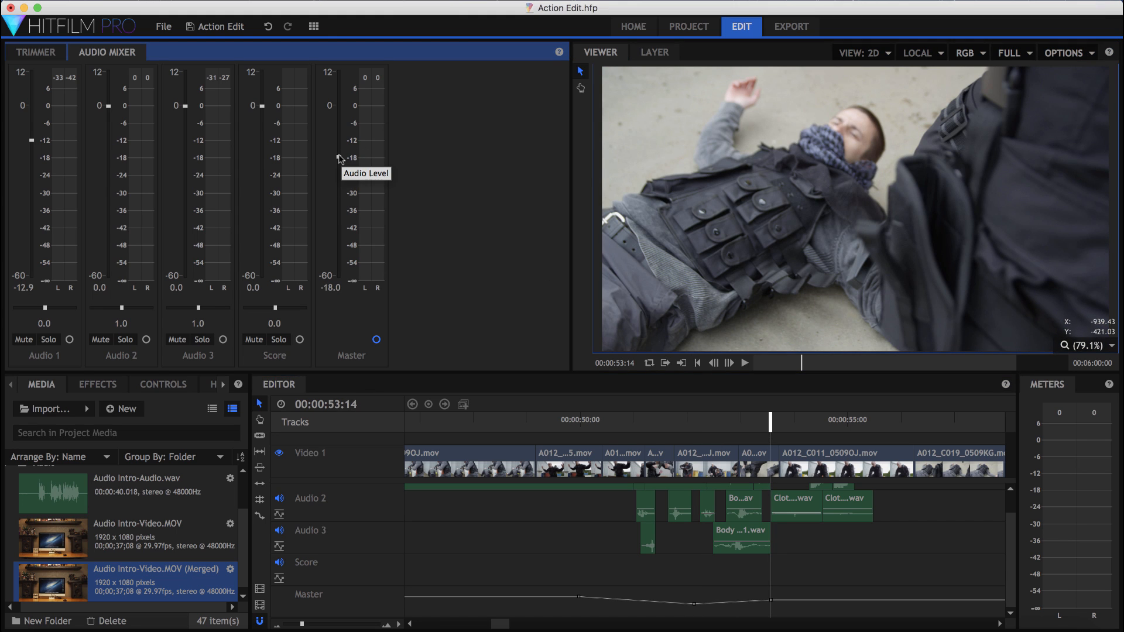